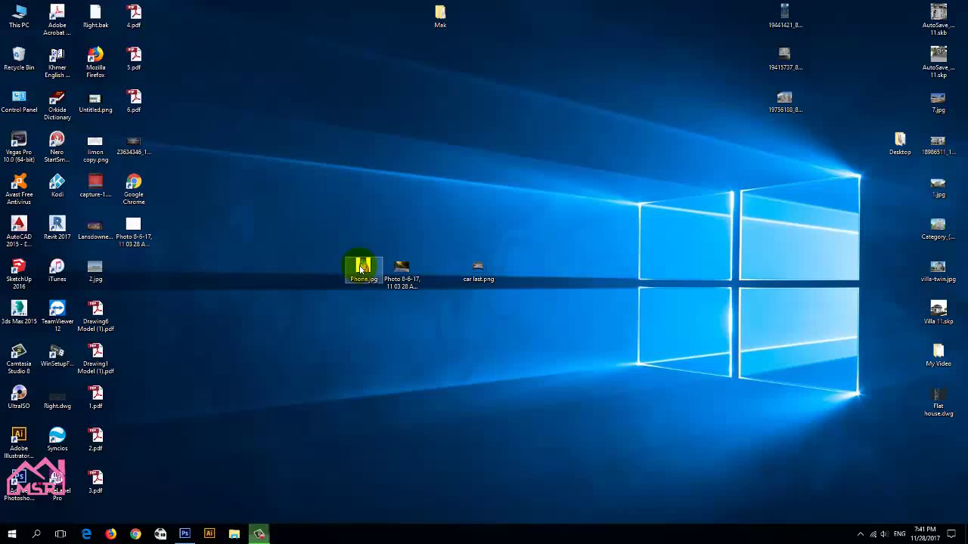
# Step: Open Phone.jpg from the desktop in Adobe Photoshop via Open with
pyautogui.rightClick(361, 268)
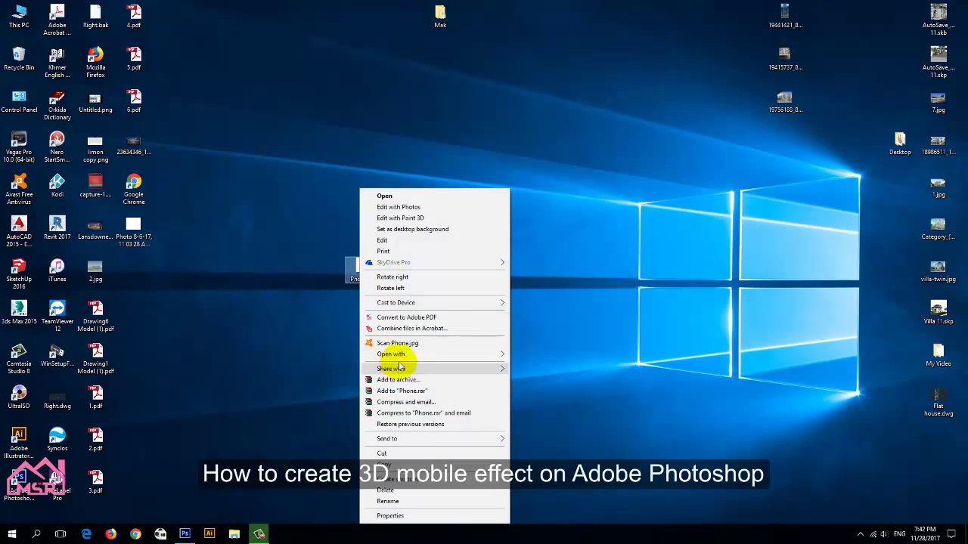
pyautogui.moveTo(391, 353)
pyautogui.click(532, 368)
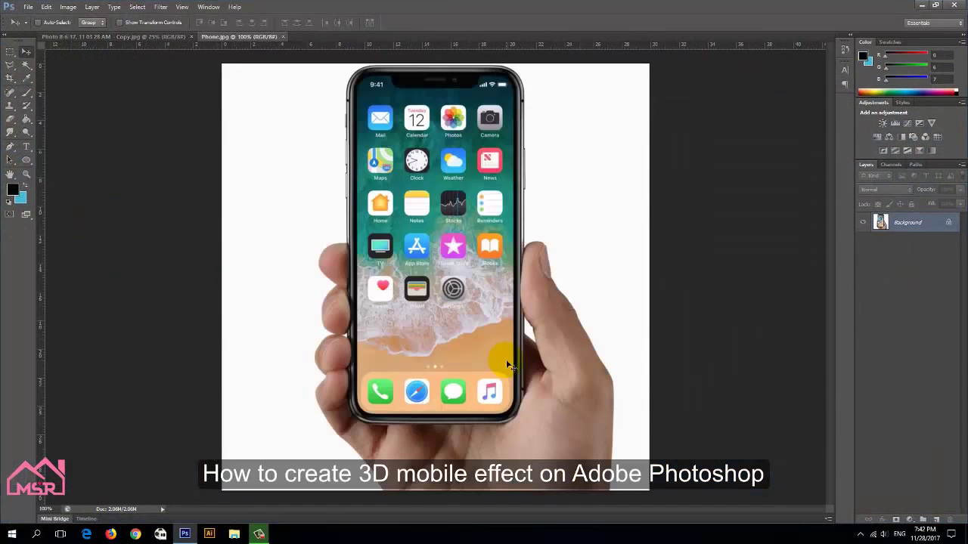
# Step: Duplicate the Background layer and hide the original Background
pyautogui.click(26, 64)
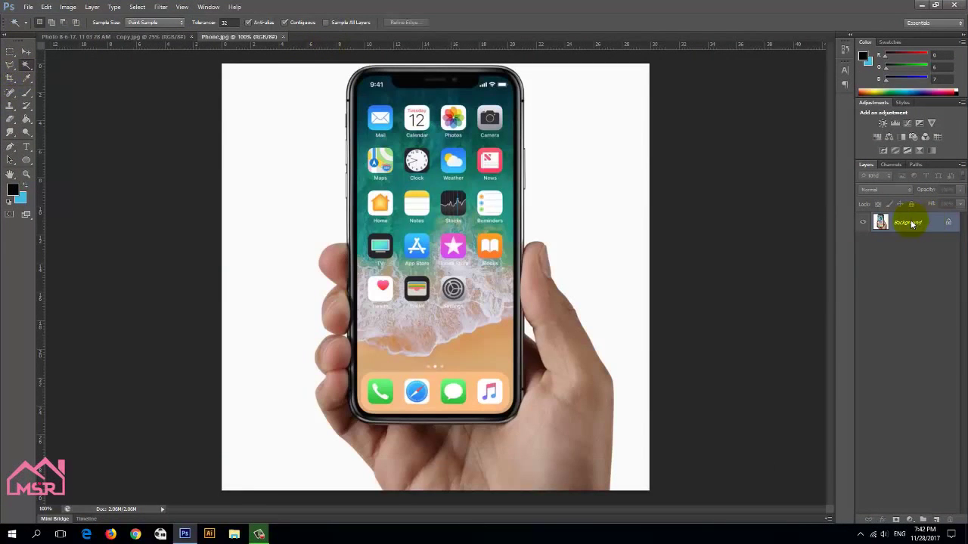
pyautogui.rightClick(902, 221)
pyautogui.click(864, 242)
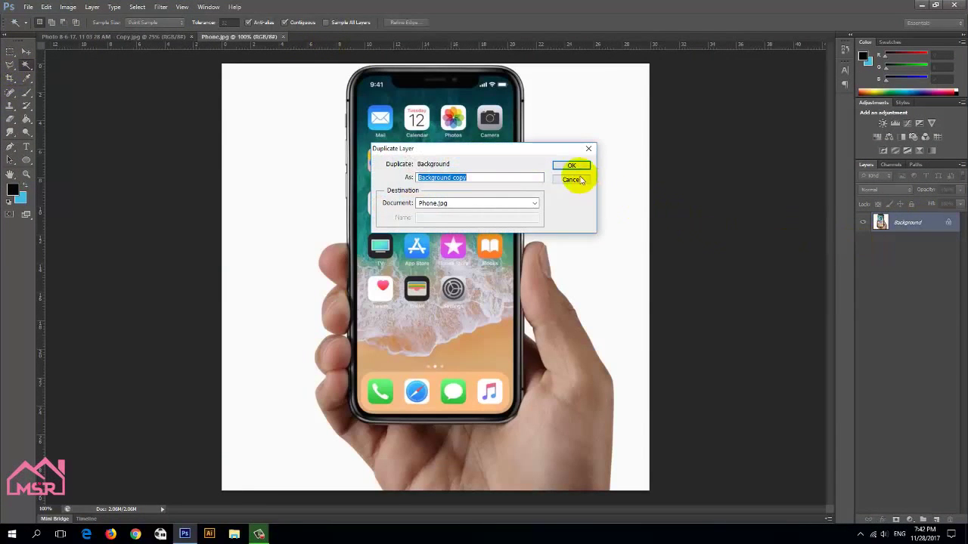
pyautogui.click(570, 164)
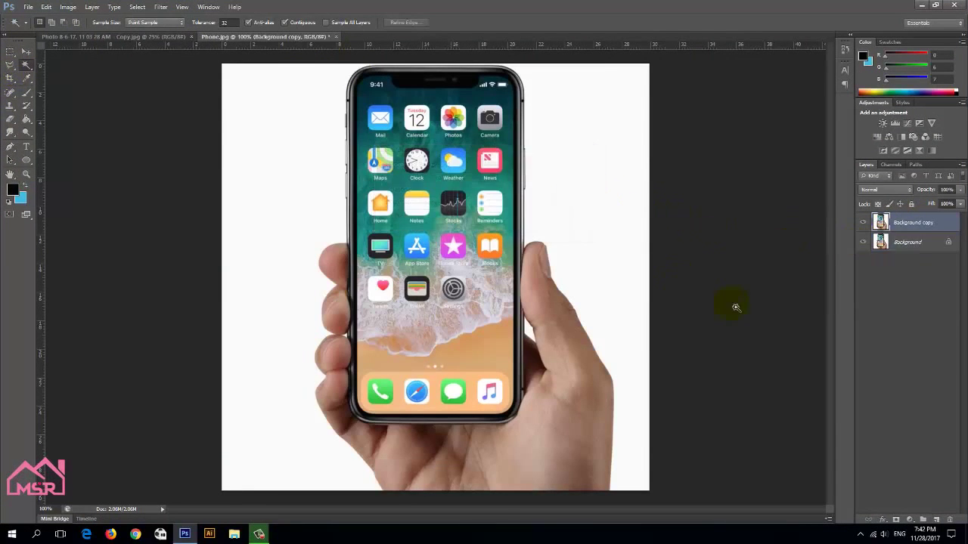
pyautogui.click(866, 244)
# Step: Quick-select the white background around the hand, delete it, and deselect
pyautogui.rightClick(29, 72)
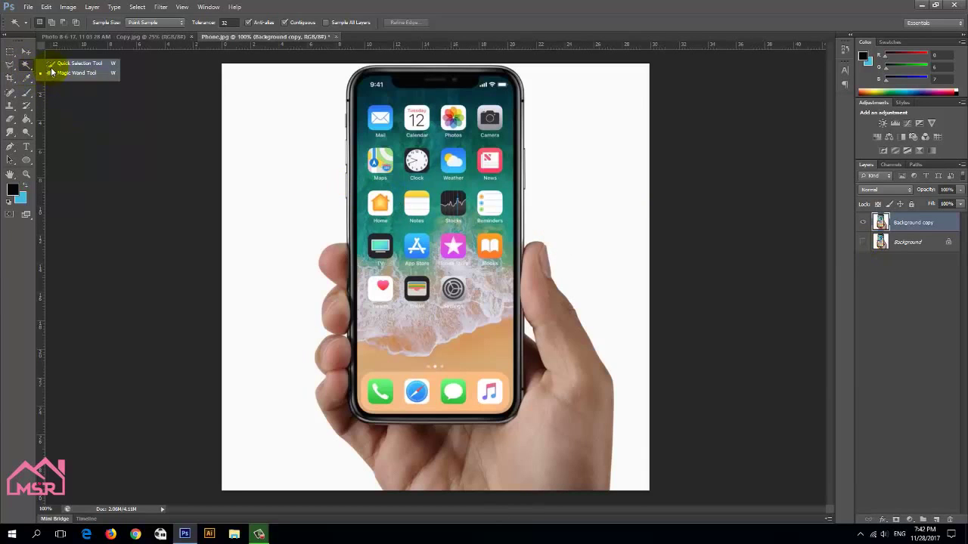
pyautogui.click(76, 64)
pyautogui.click(286, 242)
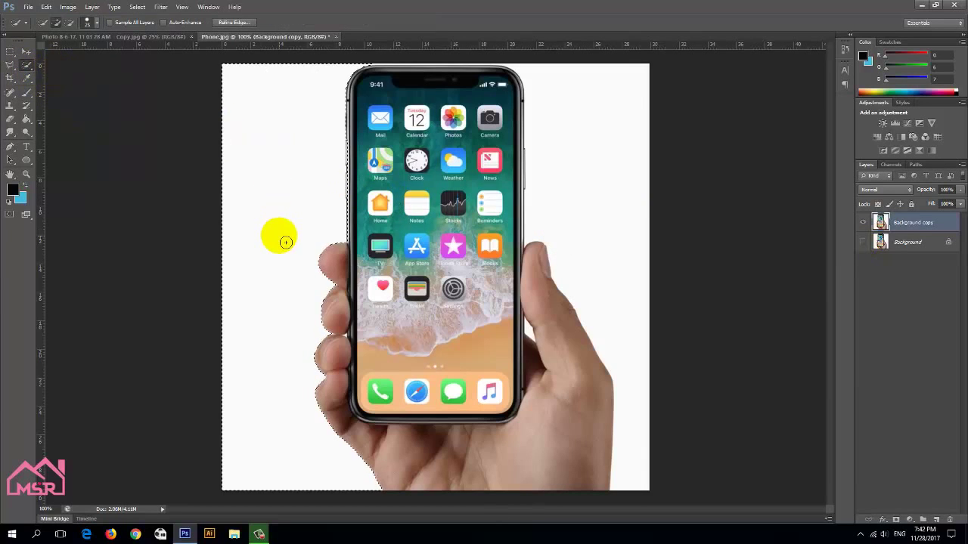
pyautogui.moveTo(540, 156); pyautogui.dragTo(608, 234)
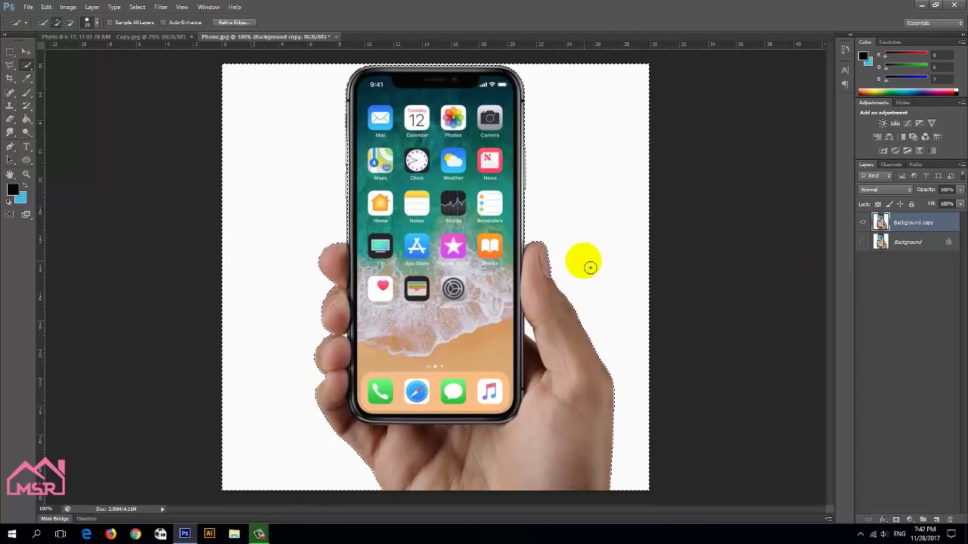
pyautogui.press('Delete')
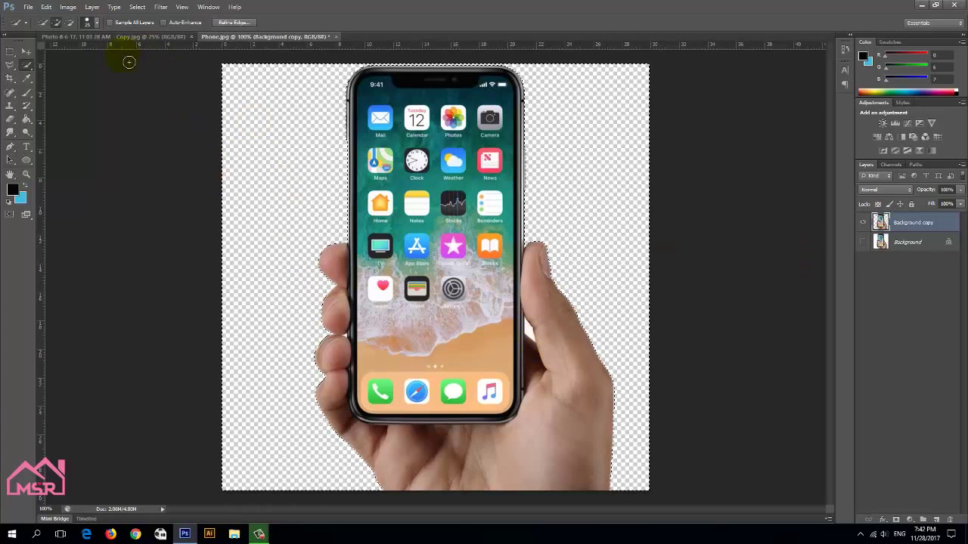
pyautogui.rightClick(29, 65)
pyautogui.click(56, 74)
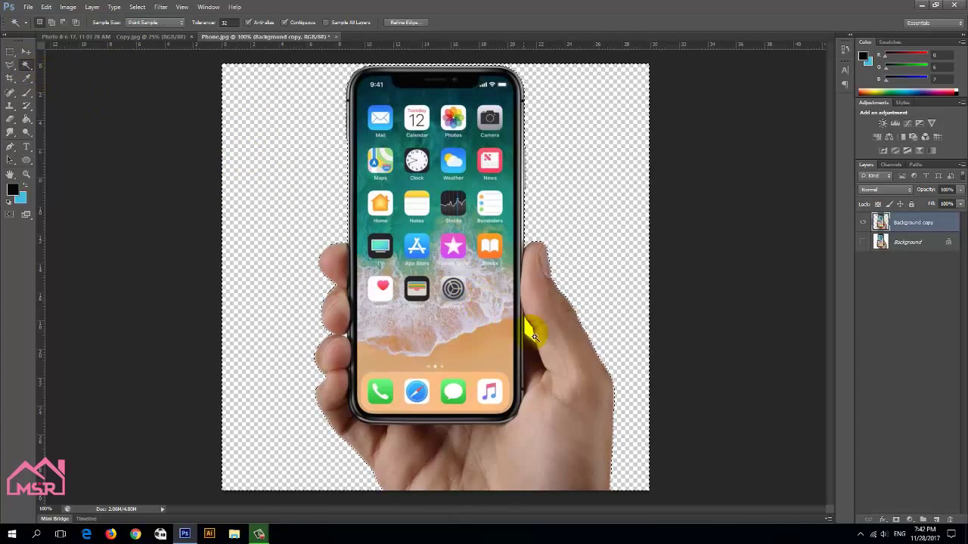
pyautogui.hotkey('ctrl', 'd')
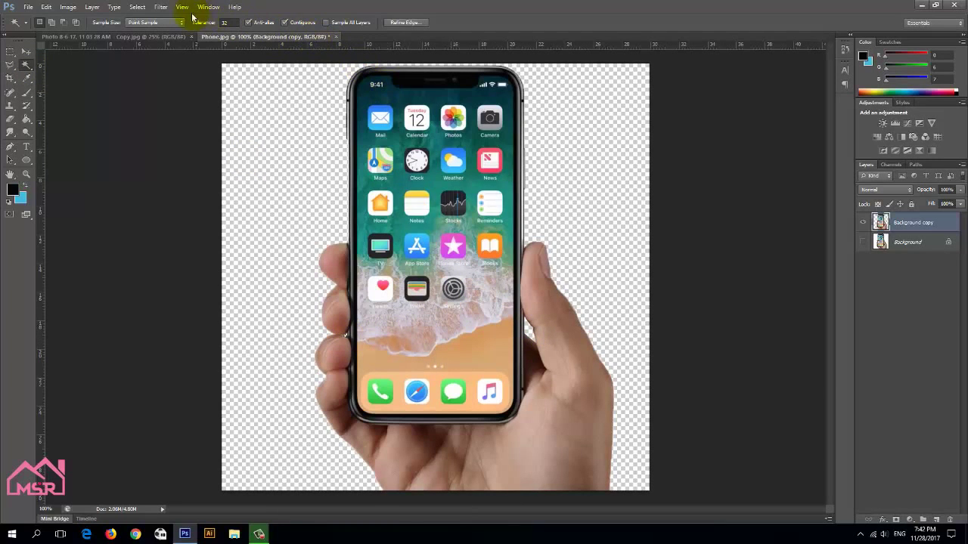
pyautogui.click(138, 7)
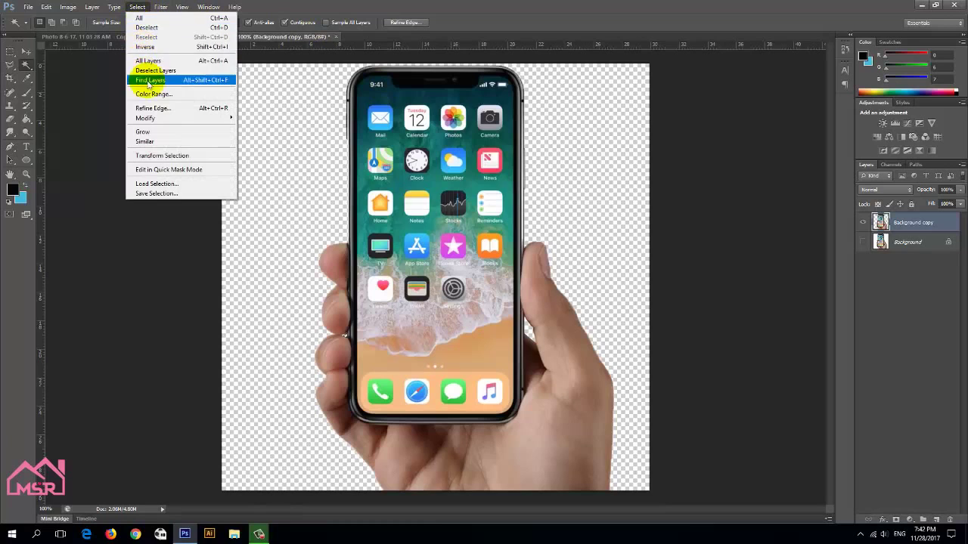
pyautogui.click(146, 27)
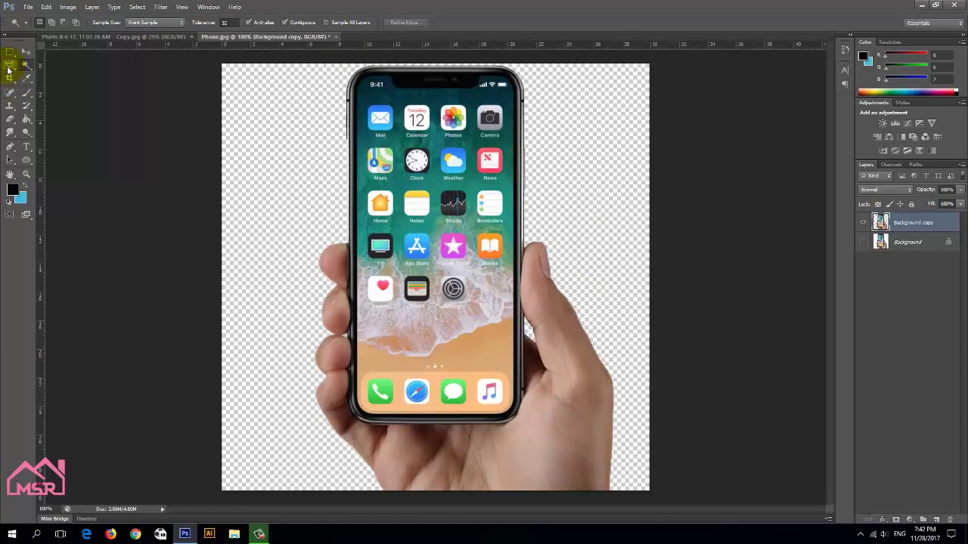
# Step: Pen-trace the screen's bottom-left corner, left edge and top-left corner
pyautogui.click(10, 147)
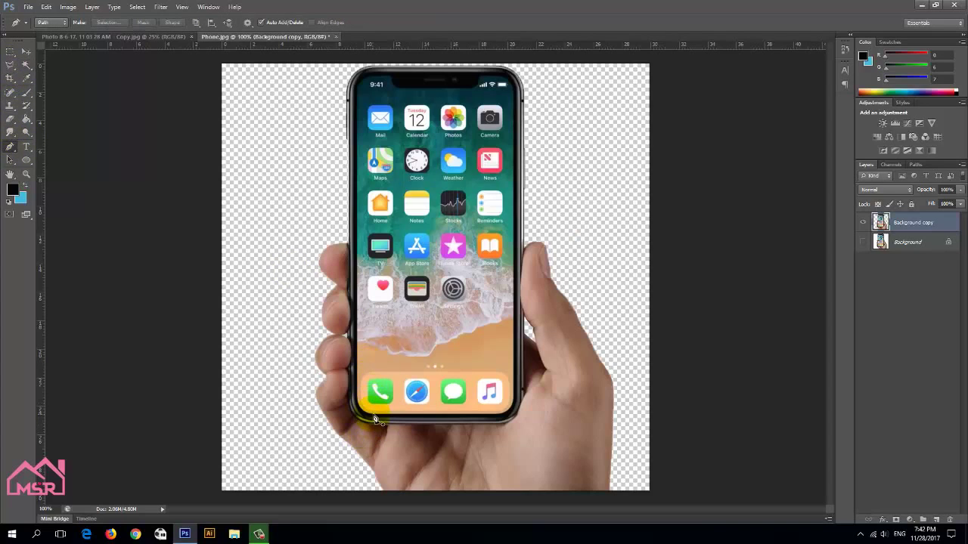
pyautogui.scroll(4, 381, 388)
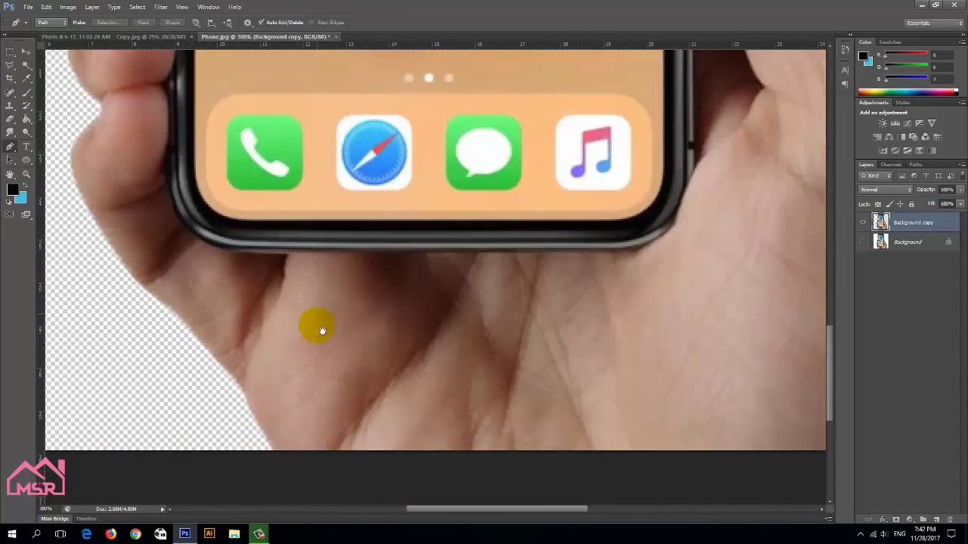
pyautogui.moveTo(322, 330); pyautogui.dragTo(318, 397)
pyautogui.click(243, 288)
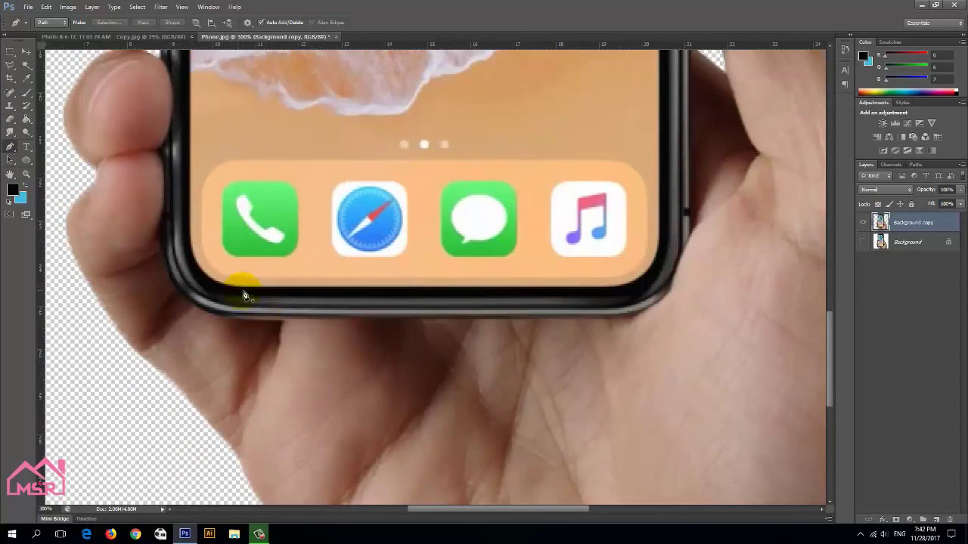
pyautogui.moveTo(188, 235); pyautogui.dragTo(186, 178)
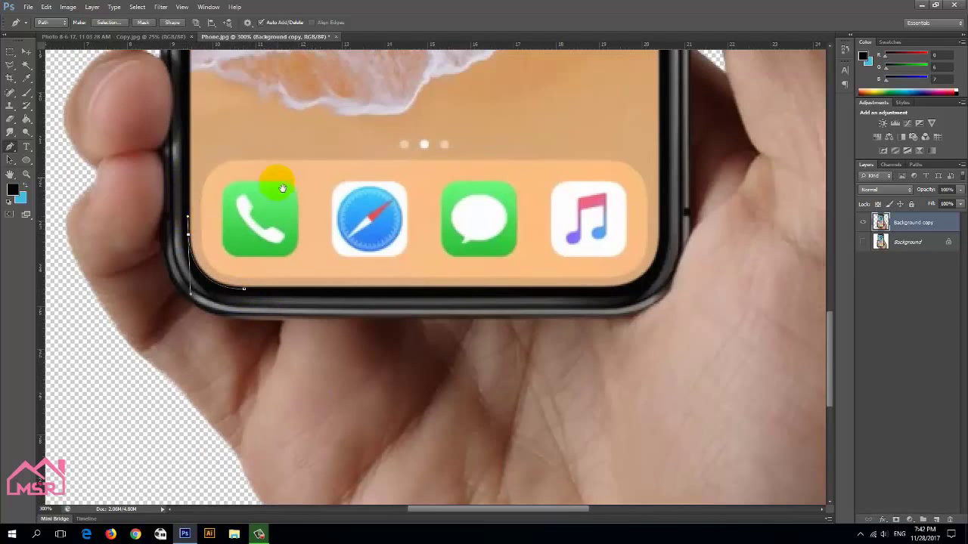
pyautogui.scroll(5, 265, 152)
pyautogui.click(234, 149)
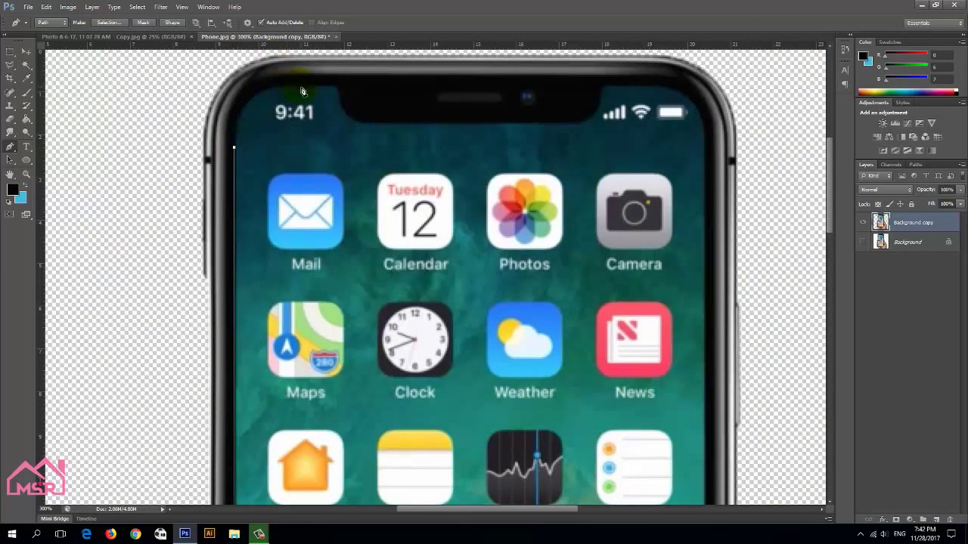
pyautogui.hotkey('ctrl', 'z')
pyautogui.moveTo(302, 86); pyautogui.dragTo(376, 99)
# Step: Continue the path around the notch, top-right and bottom-right screen corners
pyautogui.moveTo(287, 81); pyautogui.dragTo(308, 77)
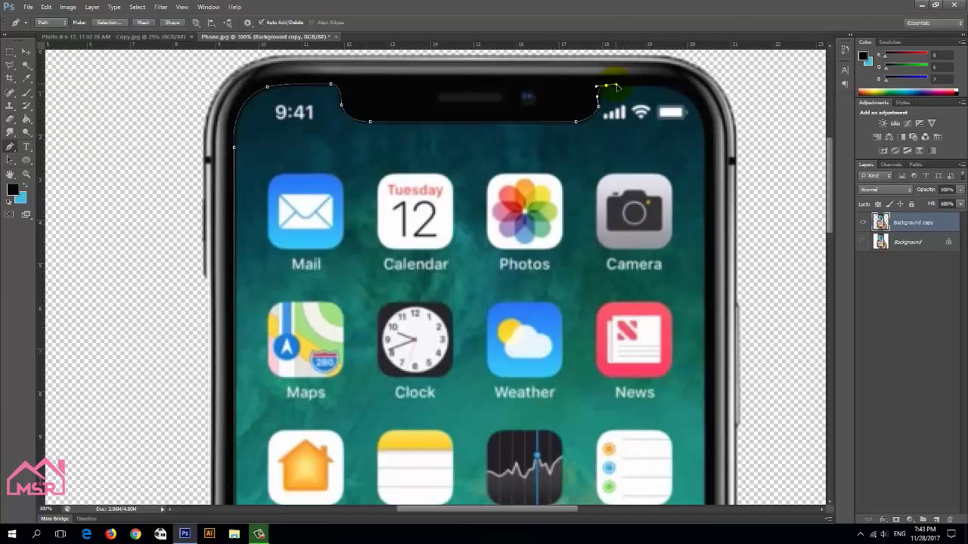
pyautogui.moveTo(707, 136); pyautogui.dragTo(709, 186)
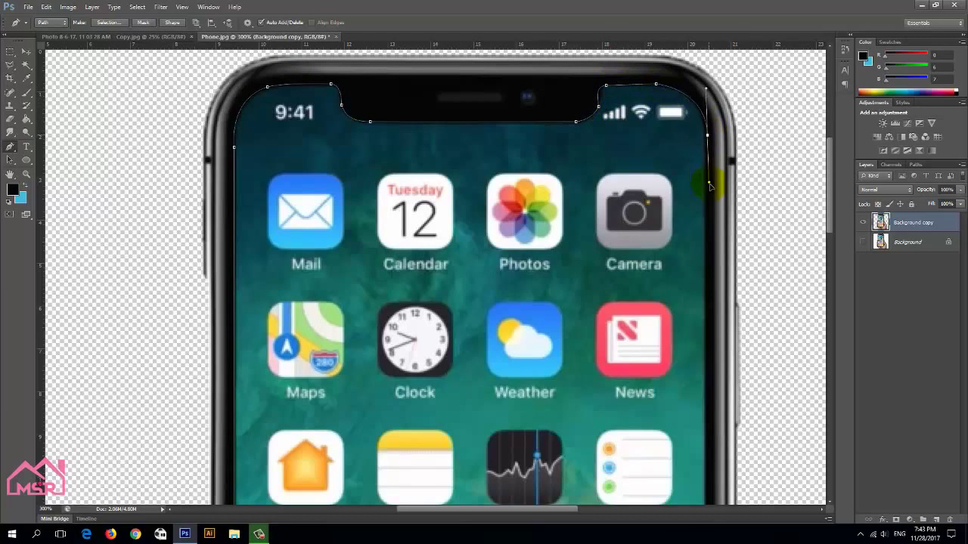
pyautogui.scroll(-2, 707, 187)
pyautogui.scroll(-2, 658, 189)
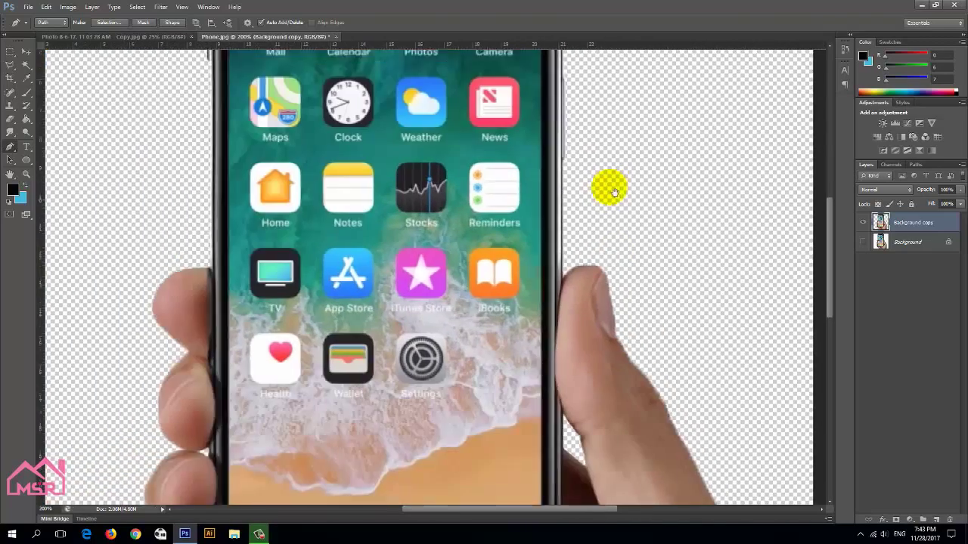
pyautogui.scroll(-2, 612, 188)
pyautogui.scroll(2, 515, 401)
pyautogui.scroll(2, 510, 396)
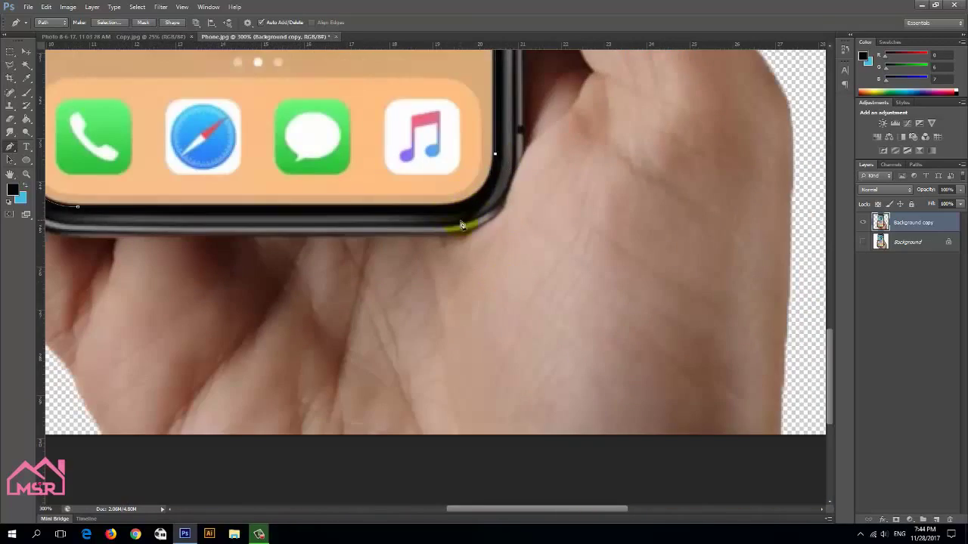
pyautogui.moveTo(446, 207); pyautogui.dragTo(392, 214)
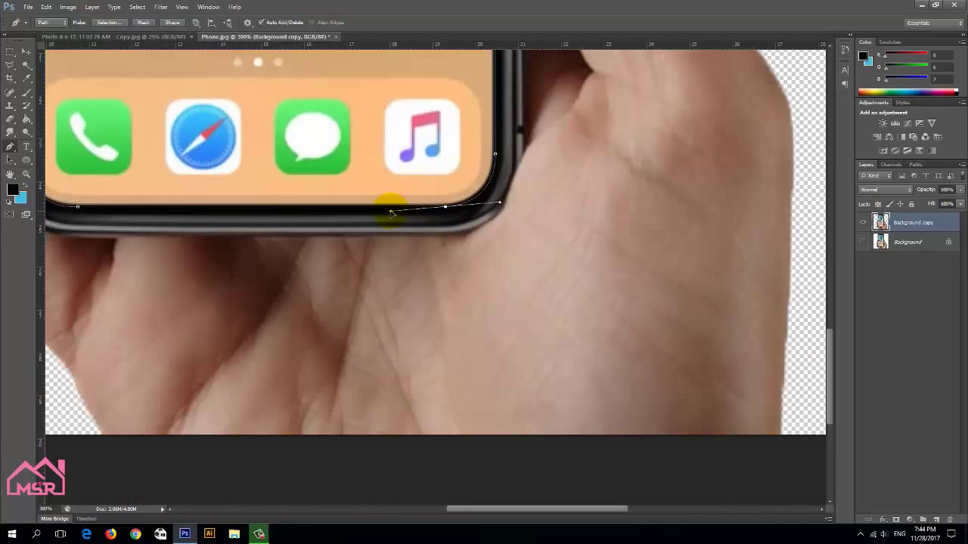
# Step: Show the Work Path in the Paths panel and bring up its options
pyautogui.scroll(-1, 460, 255)
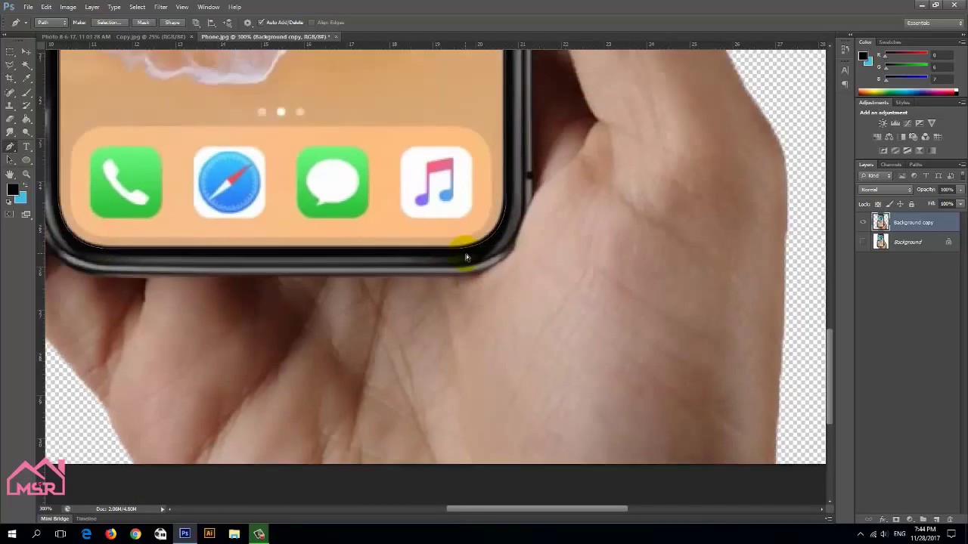
pyautogui.scroll(-2, 448, 261)
pyautogui.click(915, 164)
pyautogui.rightClick(888, 179)
# Step: Load the Work Path as a selection, clear the phone screen to transparency, and deselect
pyautogui.click(885, 199)
pyautogui.click(537, 156)
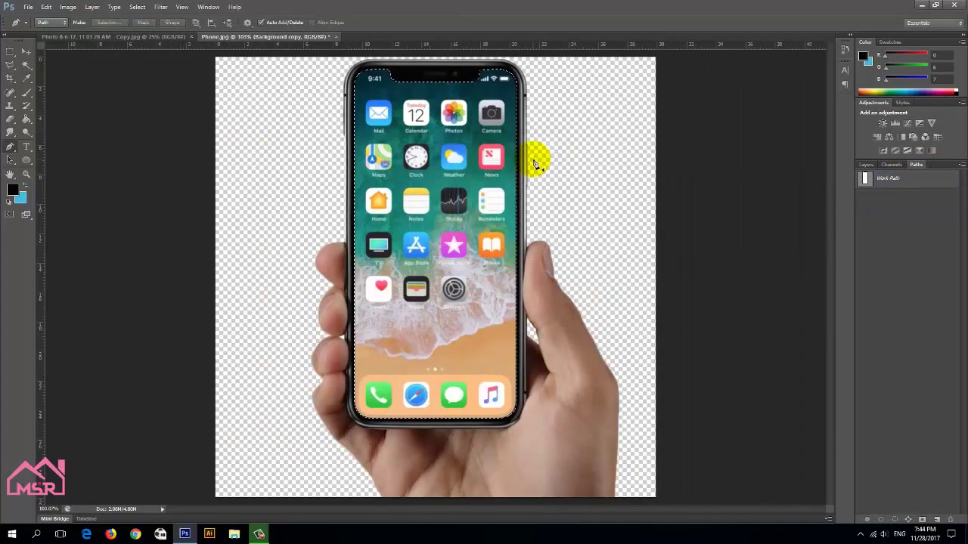
pyautogui.press('Delete')
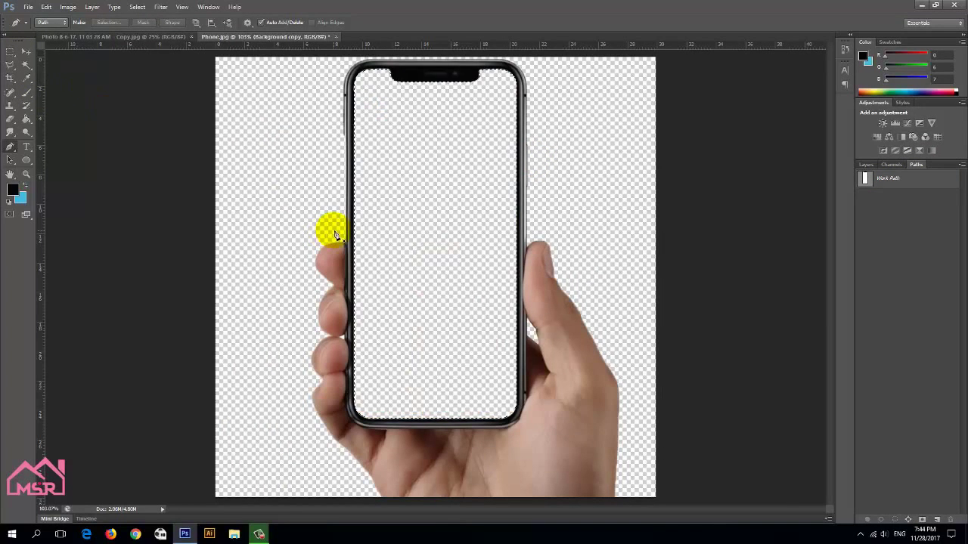
pyautogui.click(137, 7)
pyautogui.click(144, 25)
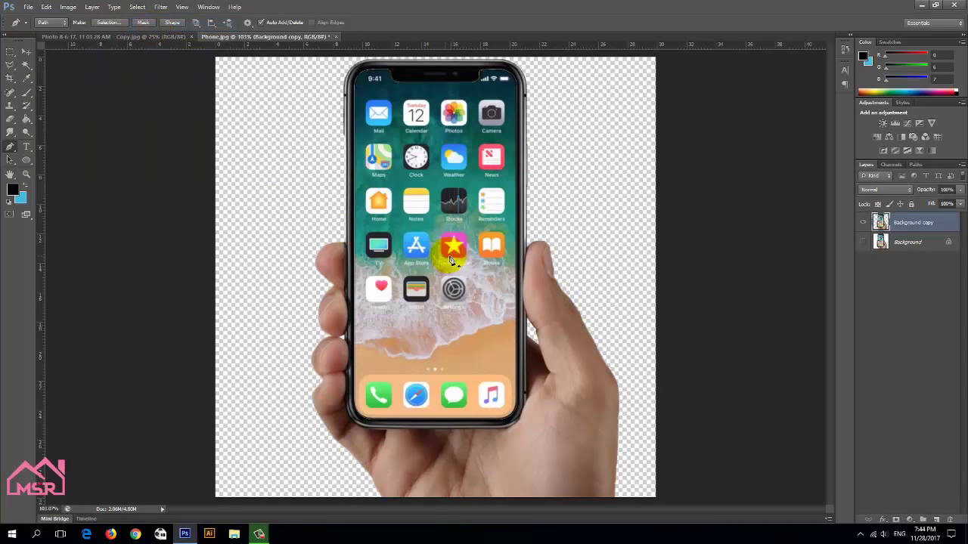
pyautogui.click(916, 164)
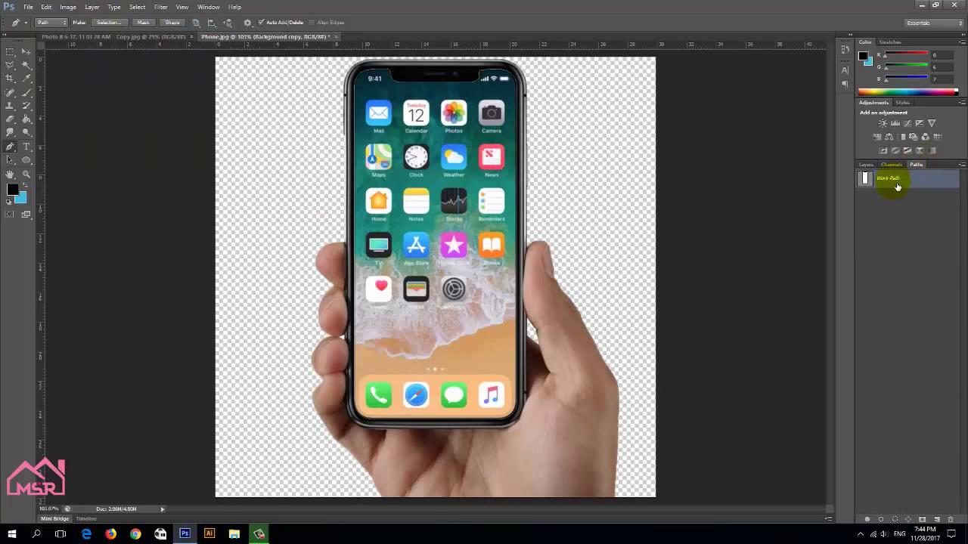
pyautogui.rightClick(897, 187)
pyautogui.click(870, 216)
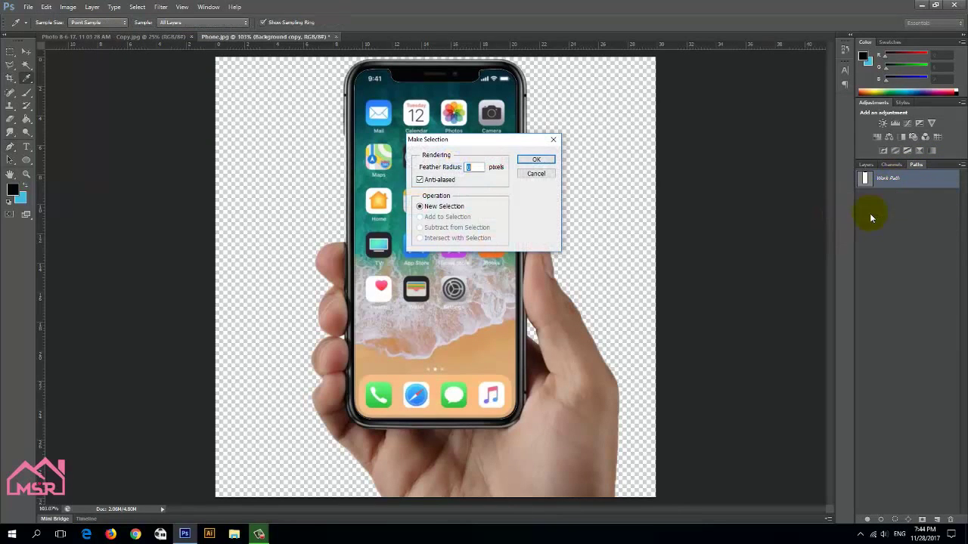
pyautogui.click(536, 159)
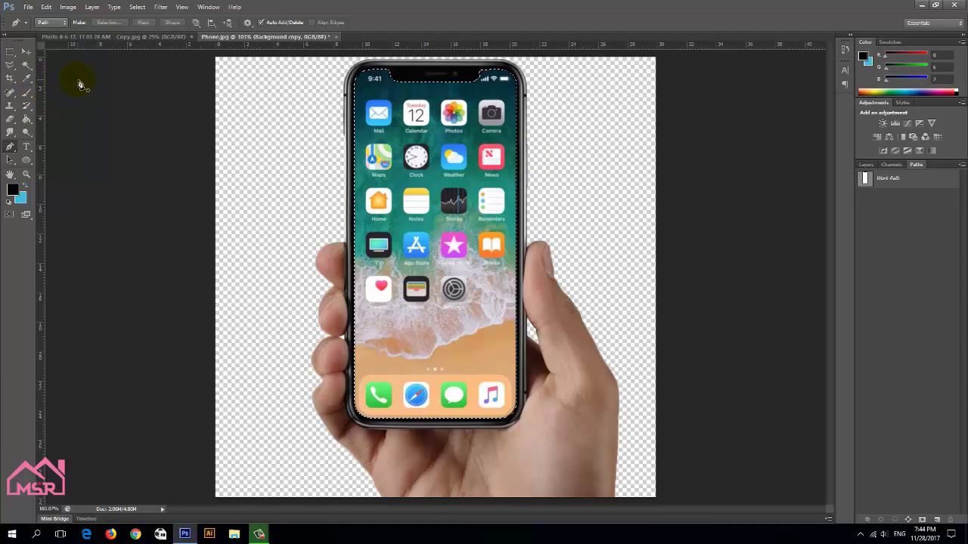
pyautogui.press('Delete')
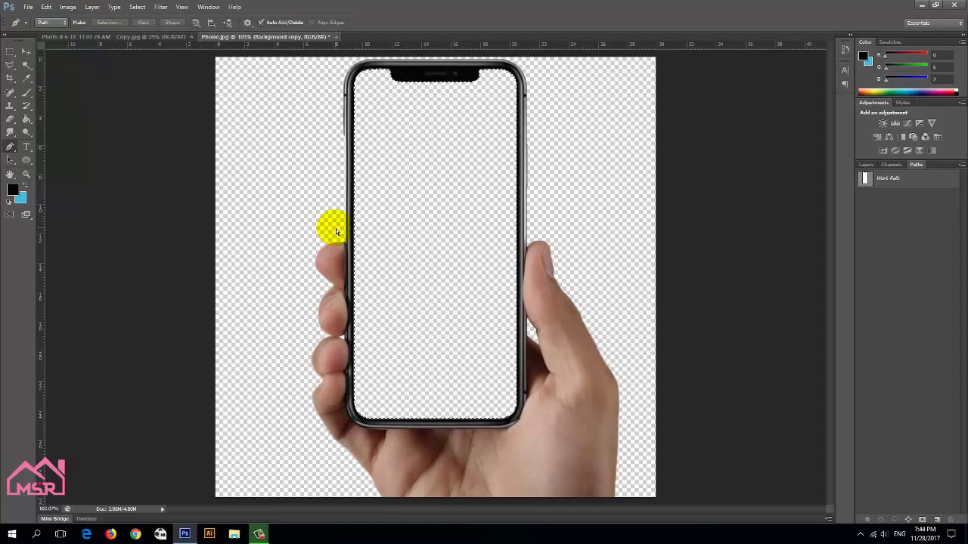
pyautogui.click(136, 7)
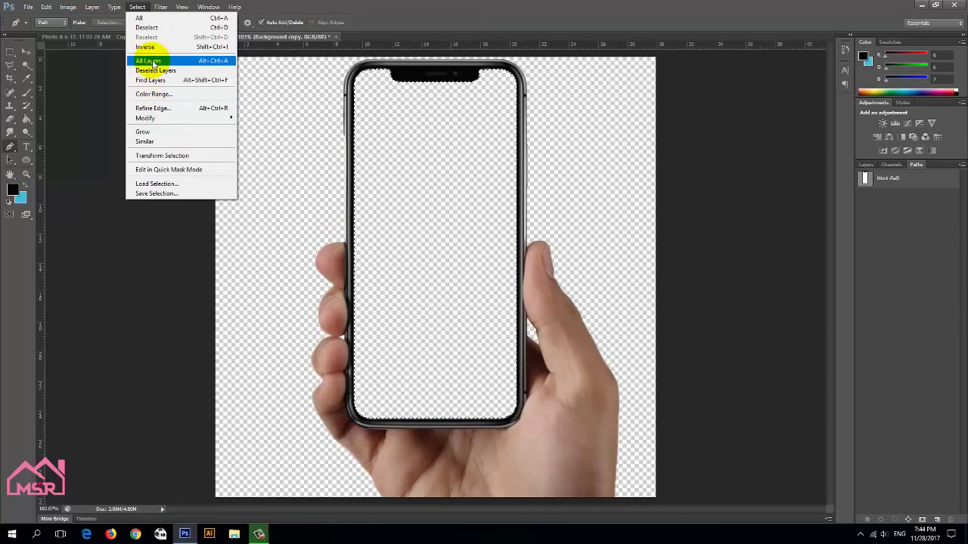
pyautogui.click(152, 28)
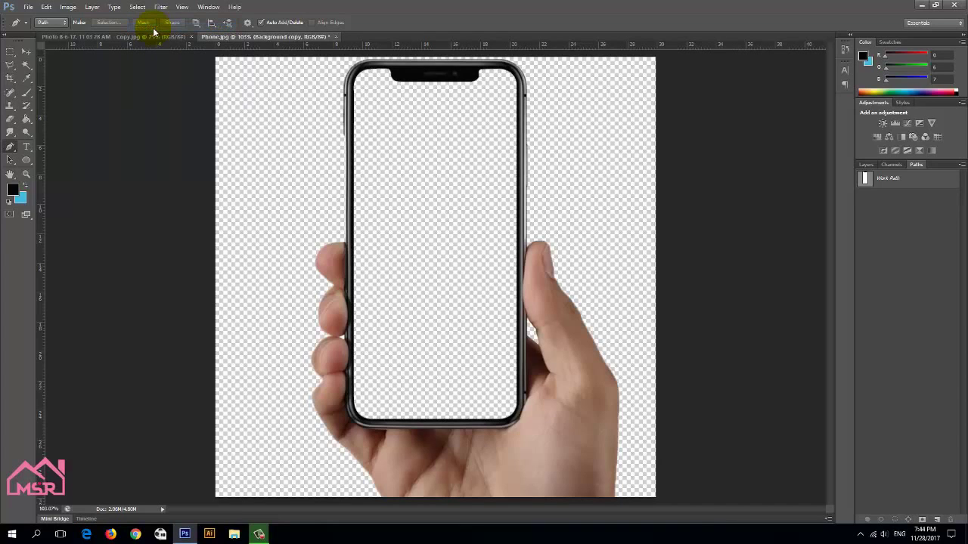
# Step: Move the hand-and-phone layer onto the Photo document's white canvas
pyautogui.click(25, 54)
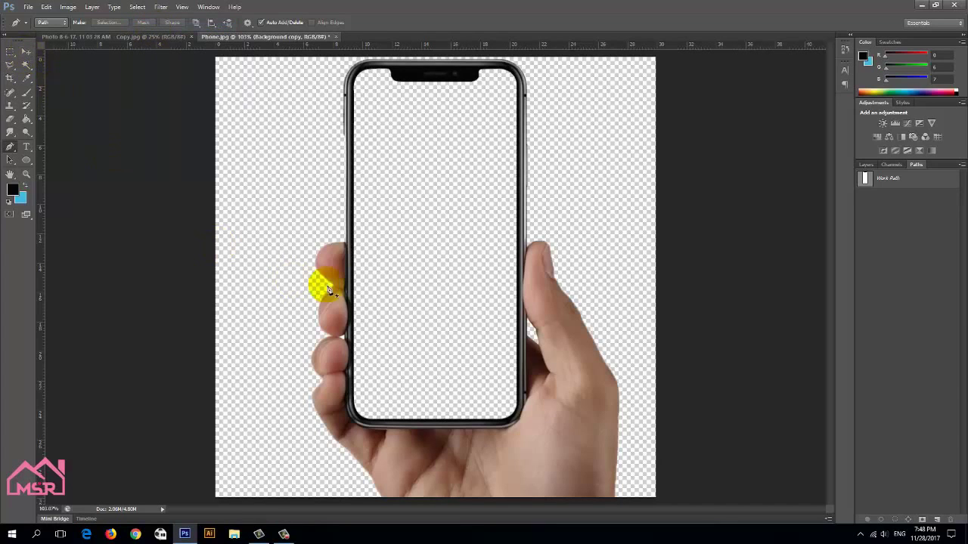
pyautogui.click(23, 55)
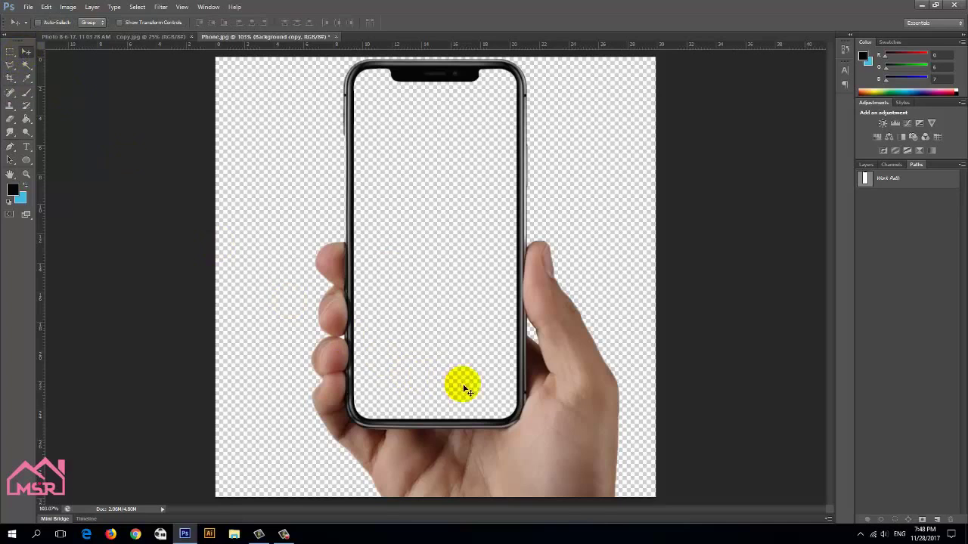
pyautogui.moveTo(460, 385); pyautogui.dragTo(178, 88)
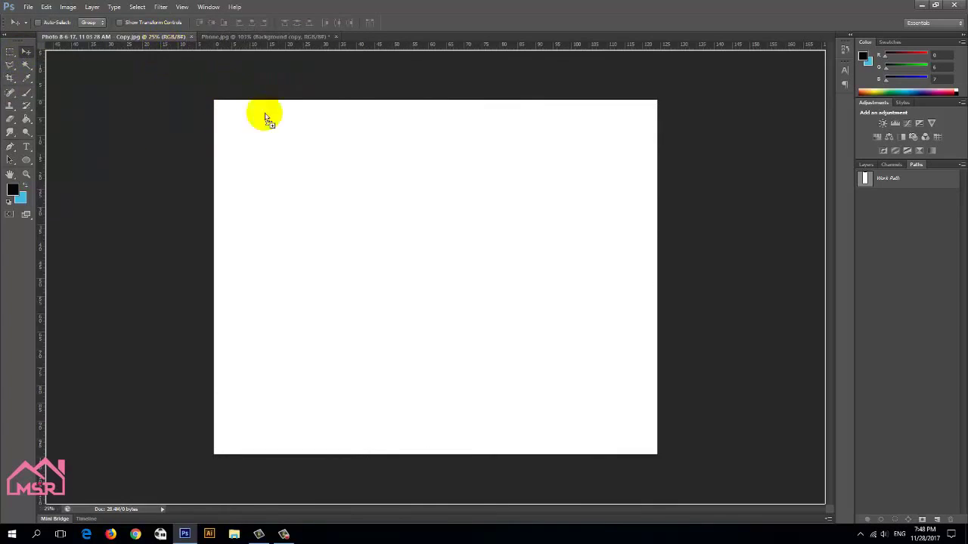
pyautogui.moveTo(178, 88)
pyautogui.mouseDown()
pyautogui.moveTo(428, 242)
pyautogui.moveTo(466, 313)
pyautogui.mouseUp()
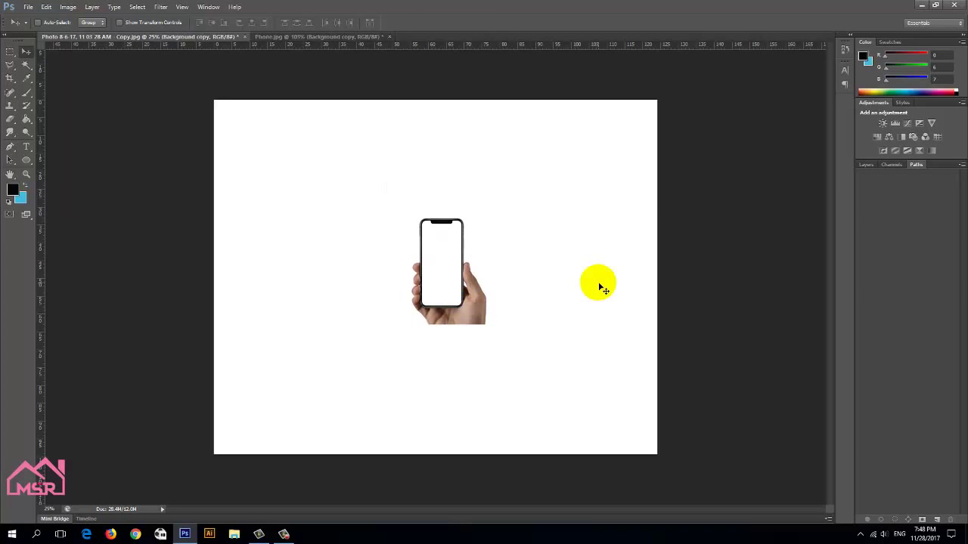
# Step: Rotate the phone 90° counterclockwise, enlarge it across the canvas, and shift it up
pyautogui.hotkey('ctrl', 't')
pyautogui.rightClick(436, 293)
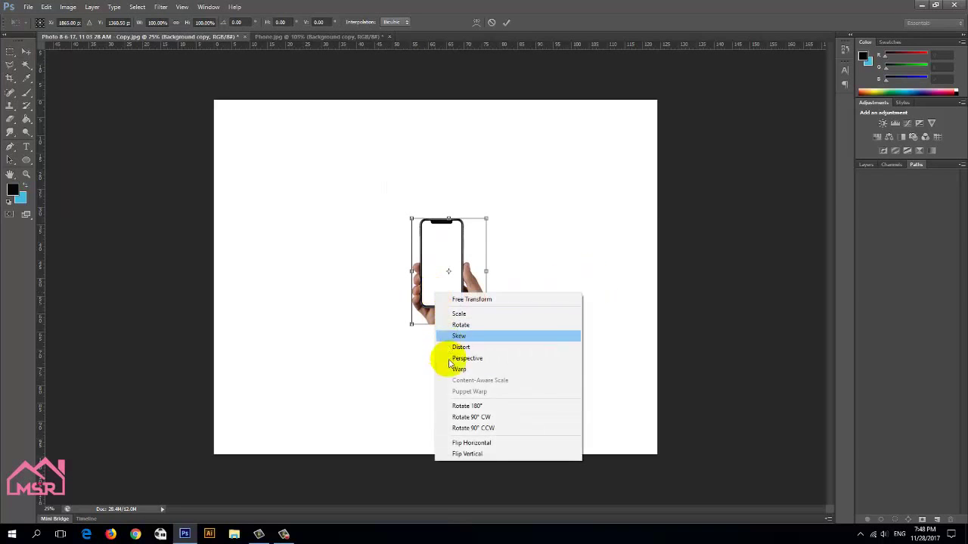
pyautogui.click(458, 428)
pyautogui.moveTo(502, 232); pyautogui.dragTo(672, 143)
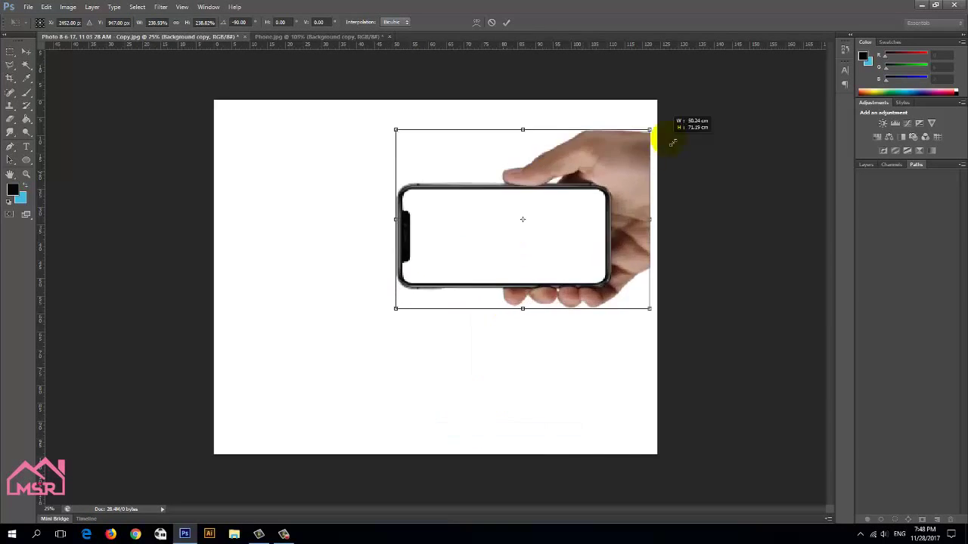
pyautogui.moveTo(394, 309); pyautogui.dragTo(217, 433)
pyautogui.press('Return')
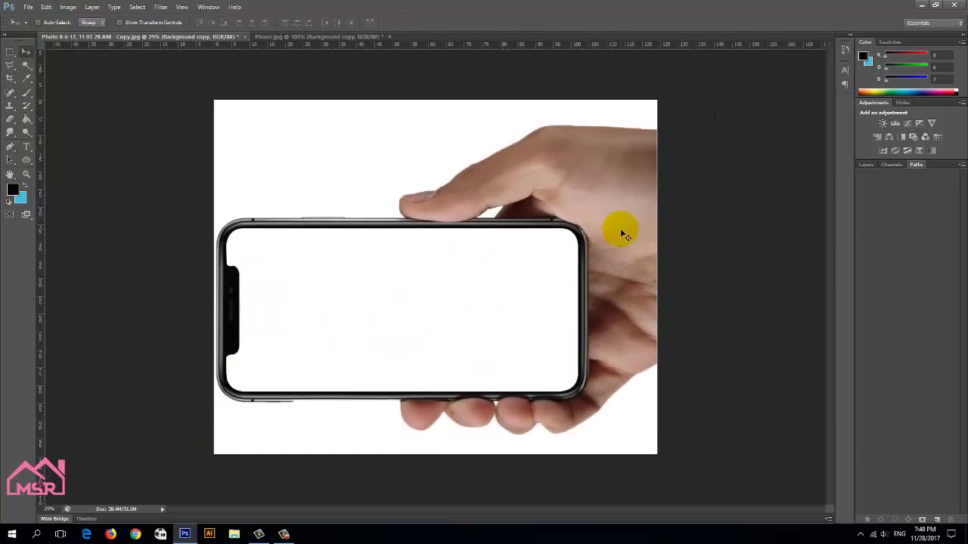
pyautogui.moveTo(620, 234); pyautogui.dragTo(621, 201)
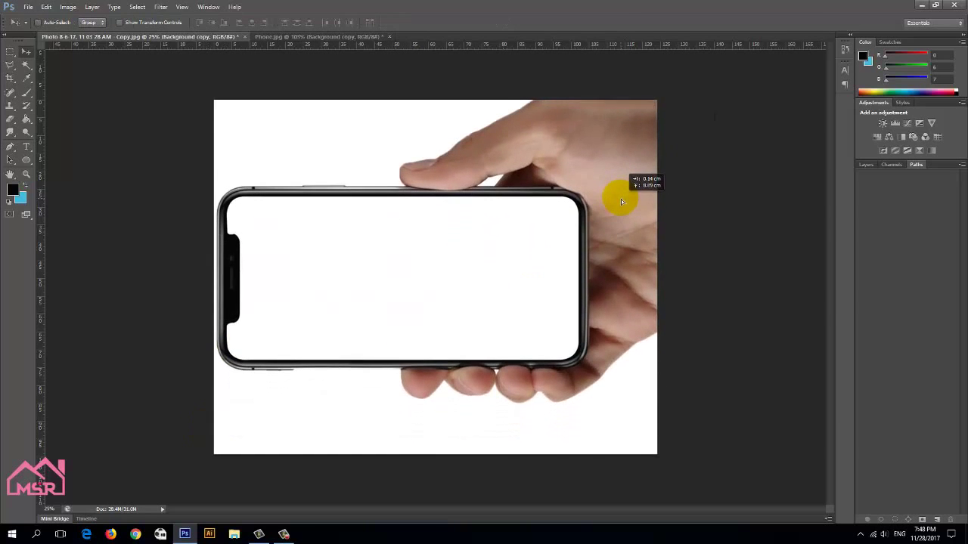
# Step: Open the forest-road photo from the desktop in Photoshop
pyautogui.click(920, 5)
pyautogui.click(400, 275)
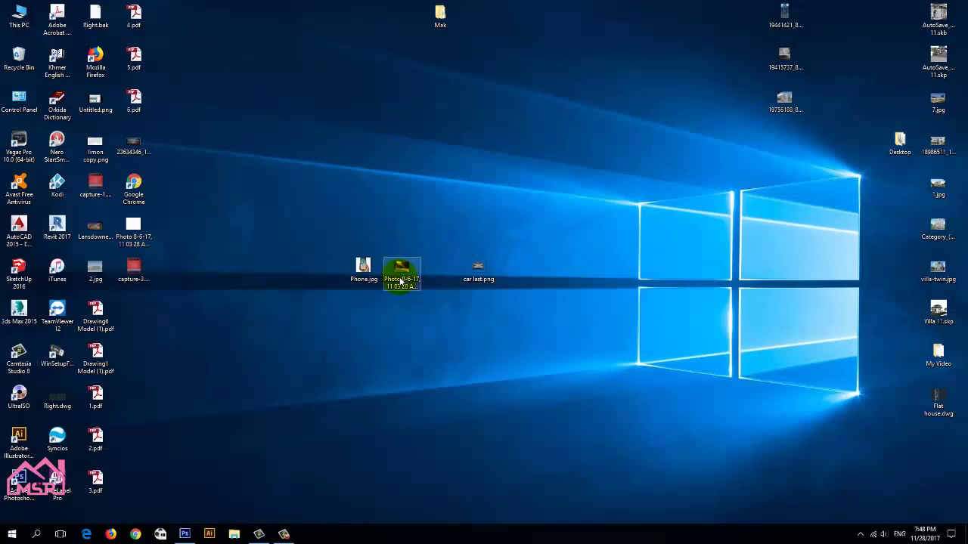
pyautogui.rightClick(400, 275)
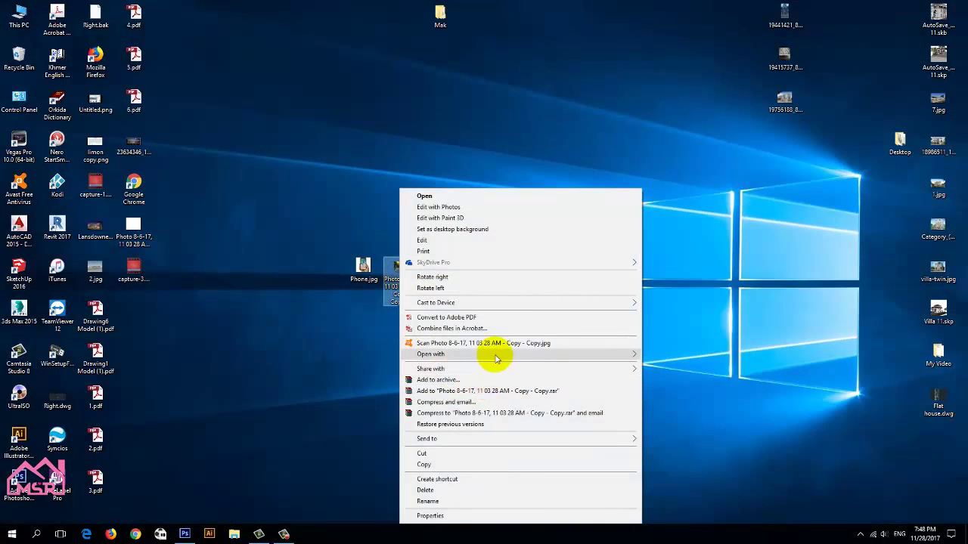
pyautogui.moveTo(430, 354)
pyautogui.click(648, 366)
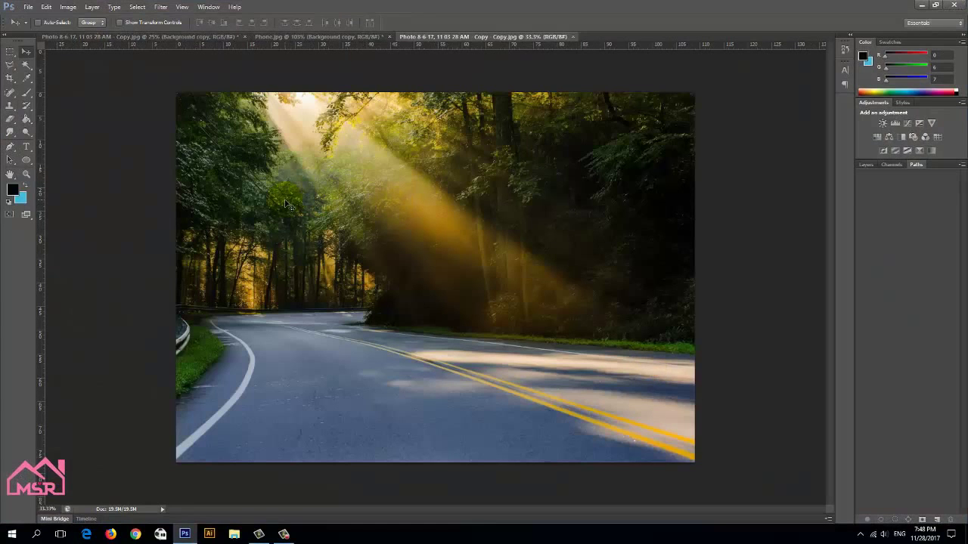
# Step: Bring the road photo into the phone document as Layer 1 beneath the phone layer
pyautogui.click(211, 35)
pyautogui.hotkey('ctrl', 'v')
pyautogui.moveTo(400, 227); pyautogui.dragTo(335, 219)
pyautogui.click(862, 168)
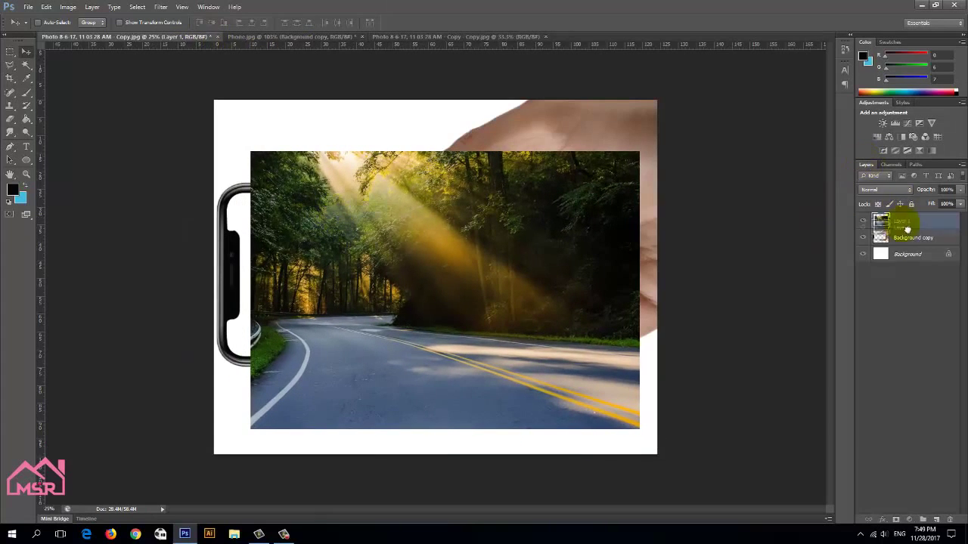
pyautogui.moveTo(901, 221); pyautogui.dragTo(901, 246)
# Step: Scale and position the road photo so it fills the canvas
pyautogui.hotkey('ctrl', 't')
pyautogui.moveTo(639, 429); pyautogui.dragTo(657, 469)
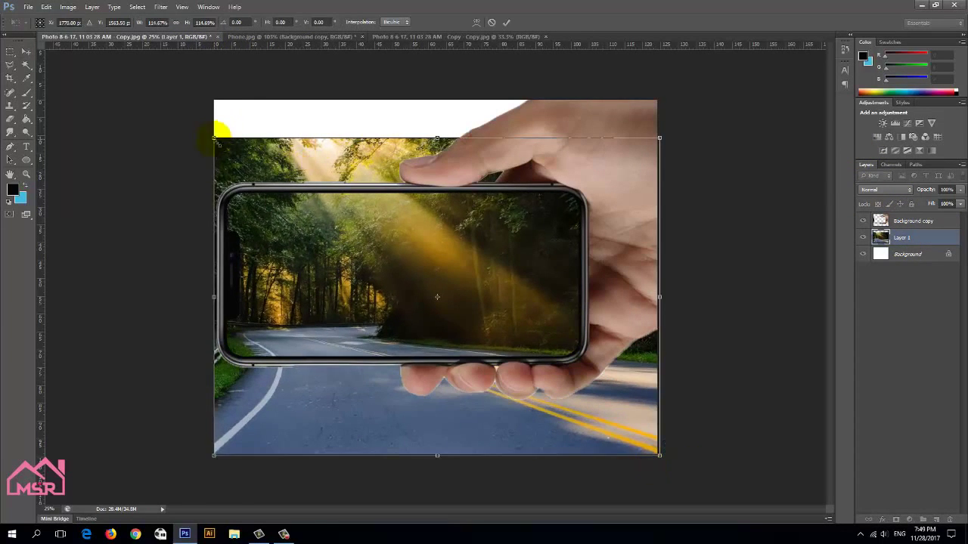
pyautogui.moveTo(217, 137); pyautogui.dragTo(162, 93)
pyautogui.moveTo(612, 174); pyautogui.dragTo(645, 193)
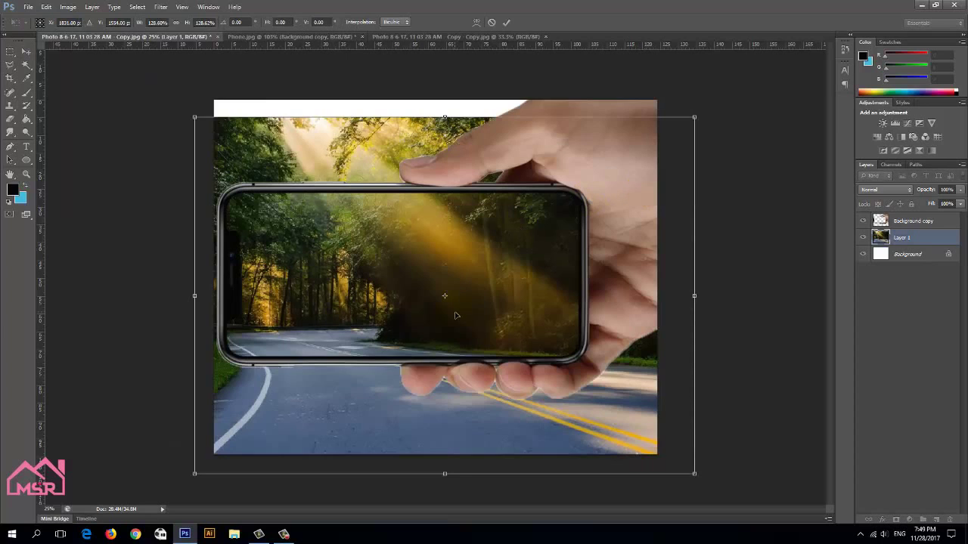
pyautogui.moveTo(457, 316); pyautogui.dragTo(456, 297)
pyautogui.press('Return')
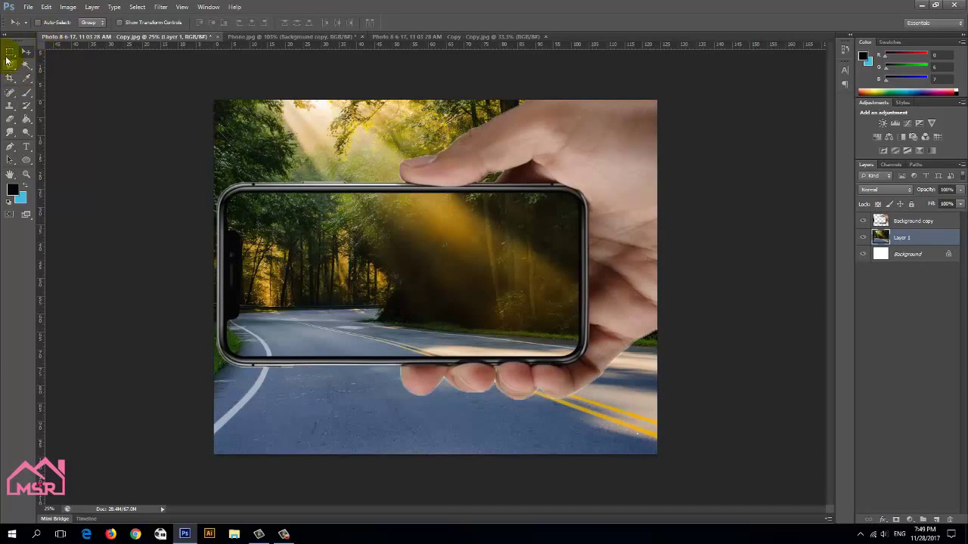
# Step: Polygonal-lasso the forest above the phone, delete it, and deselect
pyautogui.click(15, 72)
pyautogui.click(208, 340)
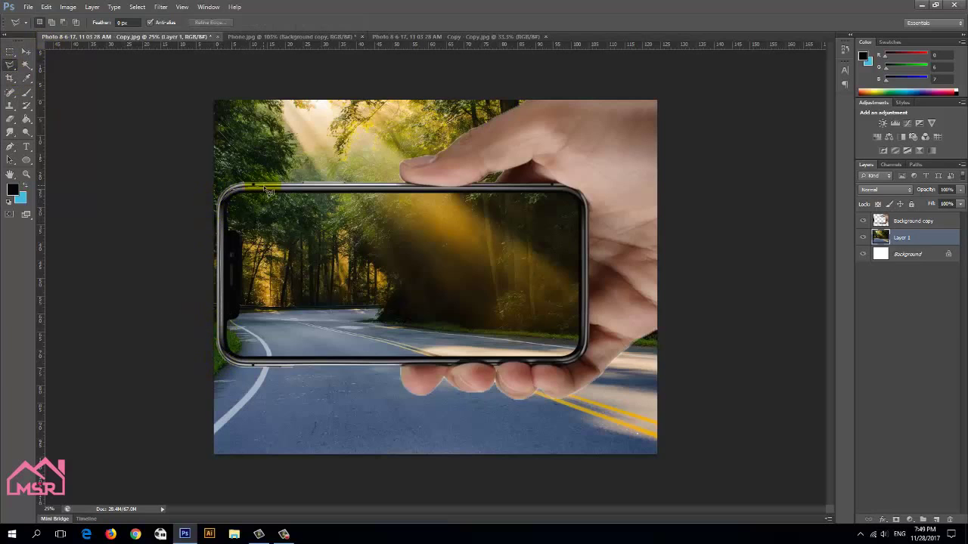
pyautogui.click(568, 190)
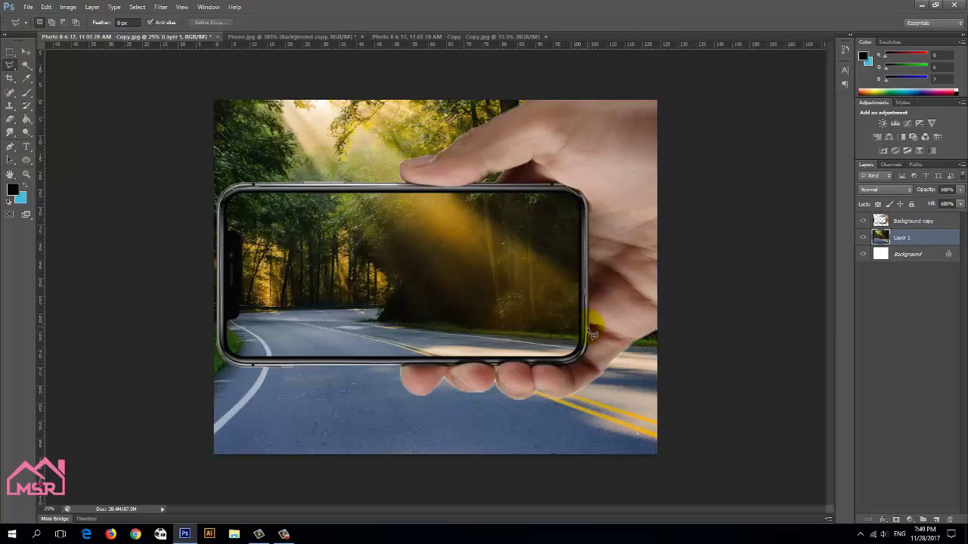
pyautogui.click(711, 76)
pyautogui.click(201, 90)
pyautogui.click(208, 363)
pyautogui.press('Delete')
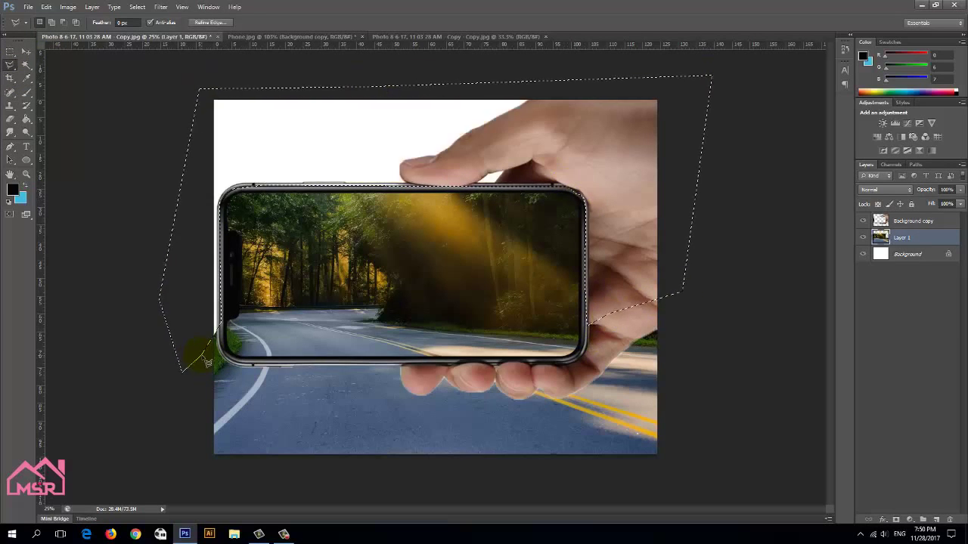
pyautogui.click(118, 7)
pyautogui.click(94, 93)
# Step: Slightly stretch the phone layer, then begin lassoing the road area below the phone
pyautogui.click(913, 221)
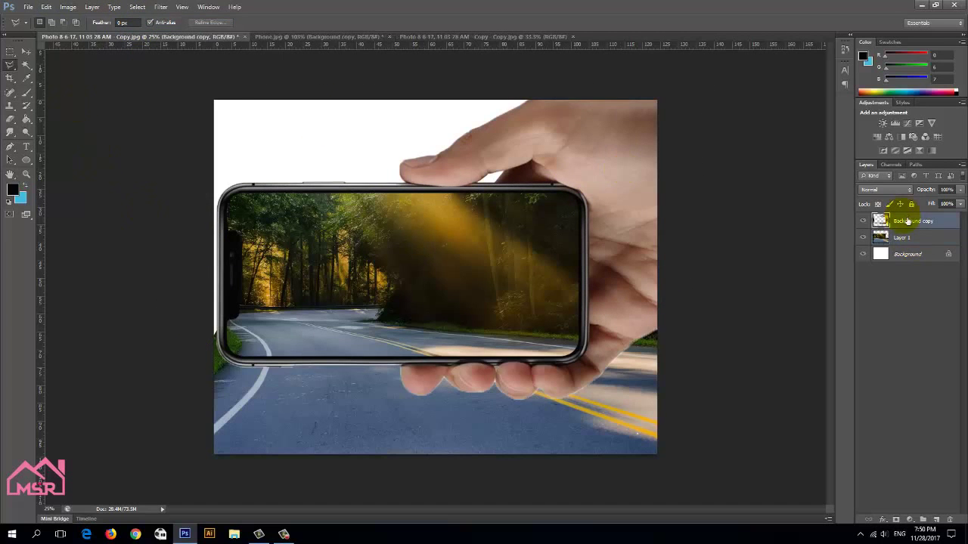
pyautogui.hotkey('ctrl', 't')
pyautogui.moveTo(214, 401); pyautogui.dragTo(216, 399)
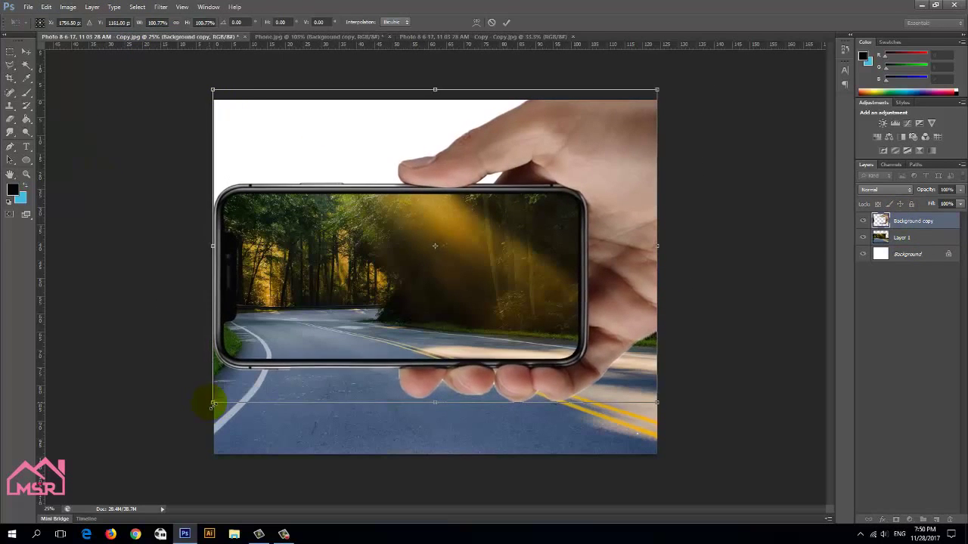
pyautogui.press('Return')
pyautogui.press('l')
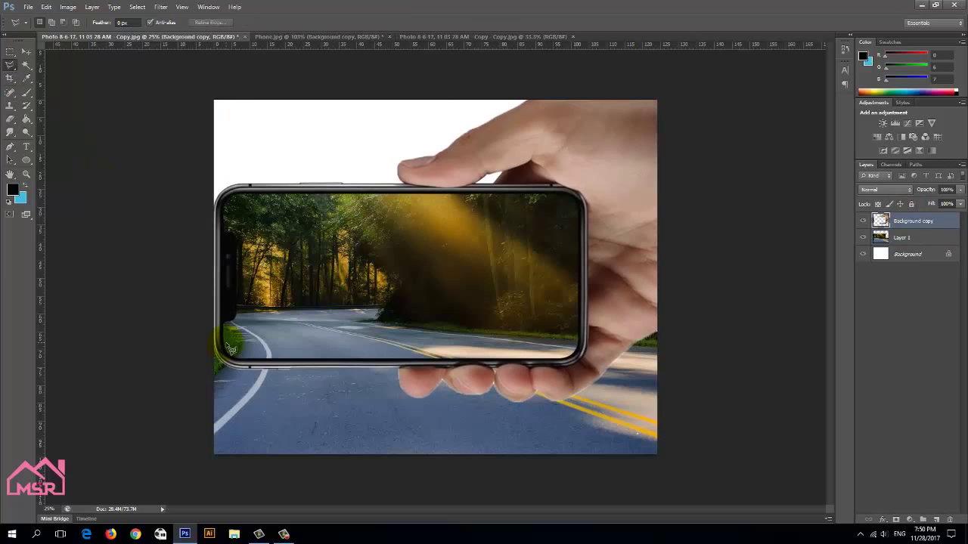
pyautogui.moveTo(231, 350); pyautogui.dragTo(632, 346)
# Step: Close the lasso around the lower phone and erase its bottom edge and fingers
pyautogui.click(691, 458)
pyautogui.click(254, 482)
pyautogui.click(178, 414)
pyautogui.doubleClick(193, 342)
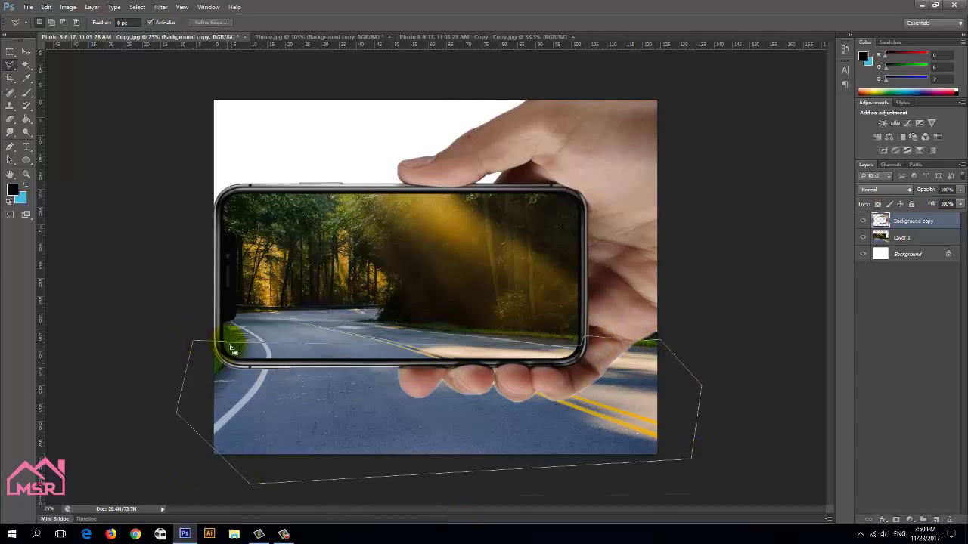
pyautogui.click(11, 119)
pyautogui.moveTo(229, 362); pyautogui.dragTo(696, 361)
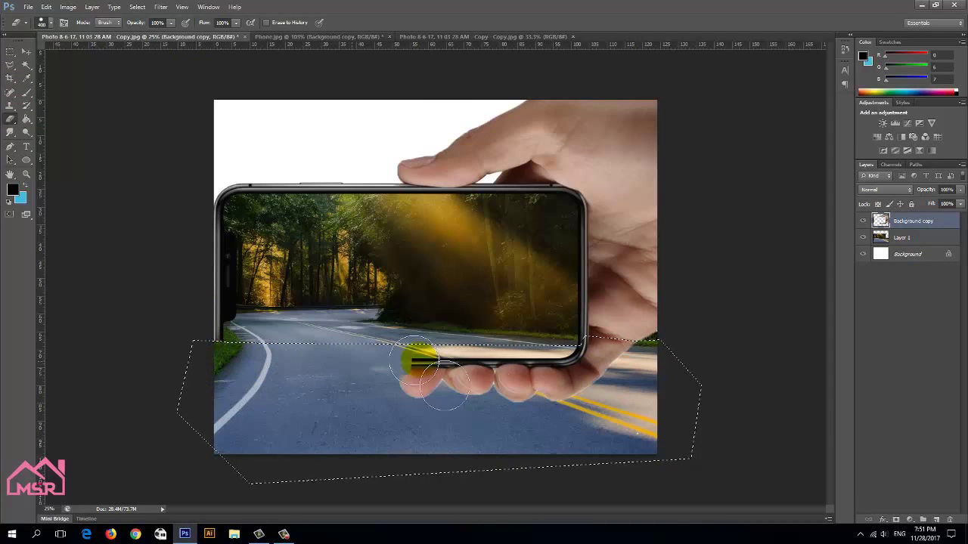
# Step: Deselect and make the road photo layer (Layer 1) active
pyautogui.click(136, 6)
pyautogui.click(147, 28)
pyautogui.hotkey('ctrl', 'z')
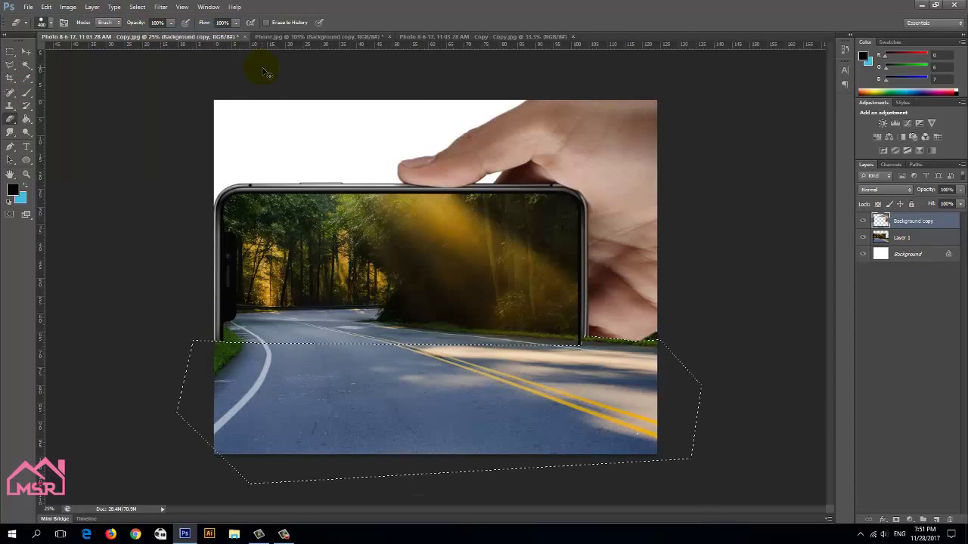
pyautogui.hotkey('ctrl', 'd')
pyautogui.hotkey('alt', '[')
pyautogui.press('m')
pyautogui.click(11, 106)
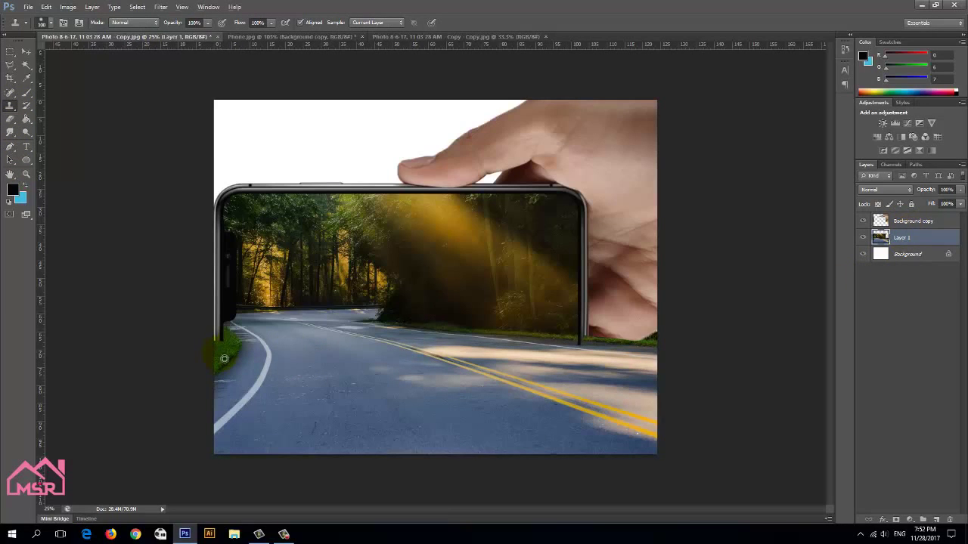
# Step: Make Background copy active and nudge it with a brief Free Transform
pyautogui.hotkey('alt', ']')
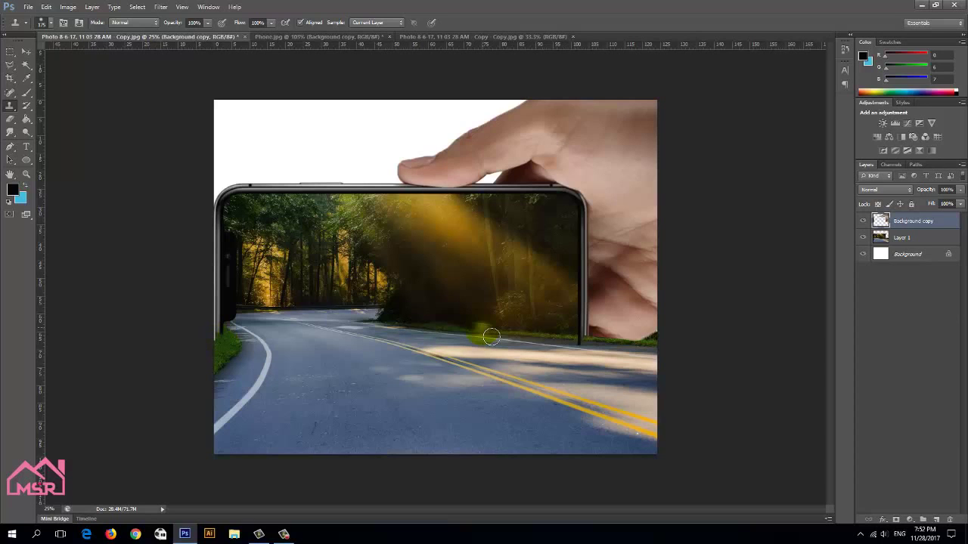
pyautogui.hotkey('ctrl', 't')
pyautogui.moveTo(215, 92); pyautogui.dragTo(217, 93)
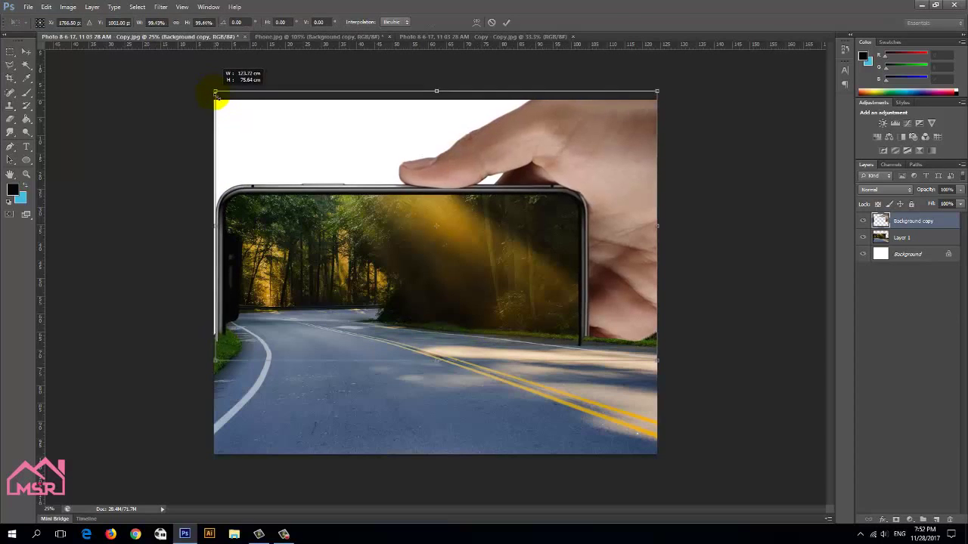
pyautogui.press('Return')
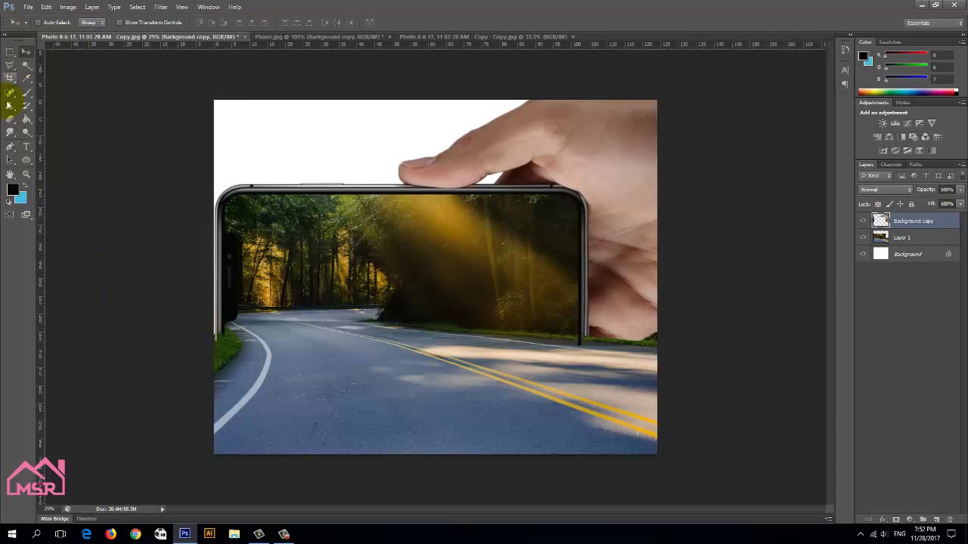
# Step: Set a Clone Stamp source on the grass edge and erase part of the bright road patch
pyautogui.press('s')
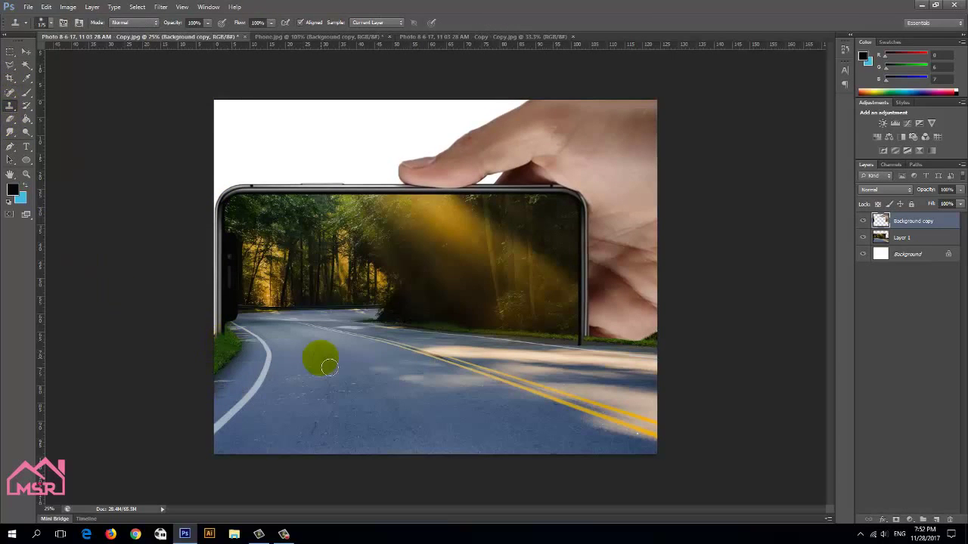
pyautogui.keyDown('alt'); pyautogui.click(591, 353); pyautogui.keyUp('alt')
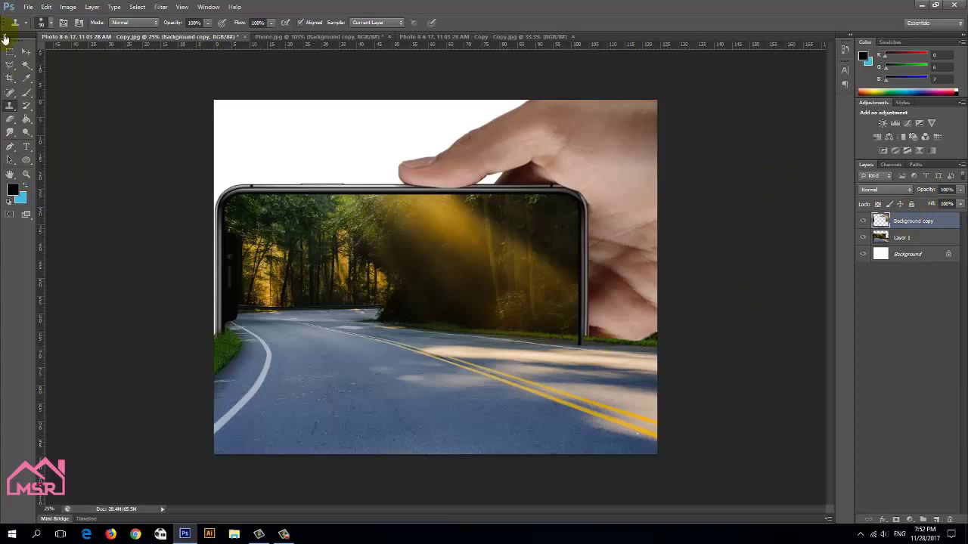
pyautogui.press('e')
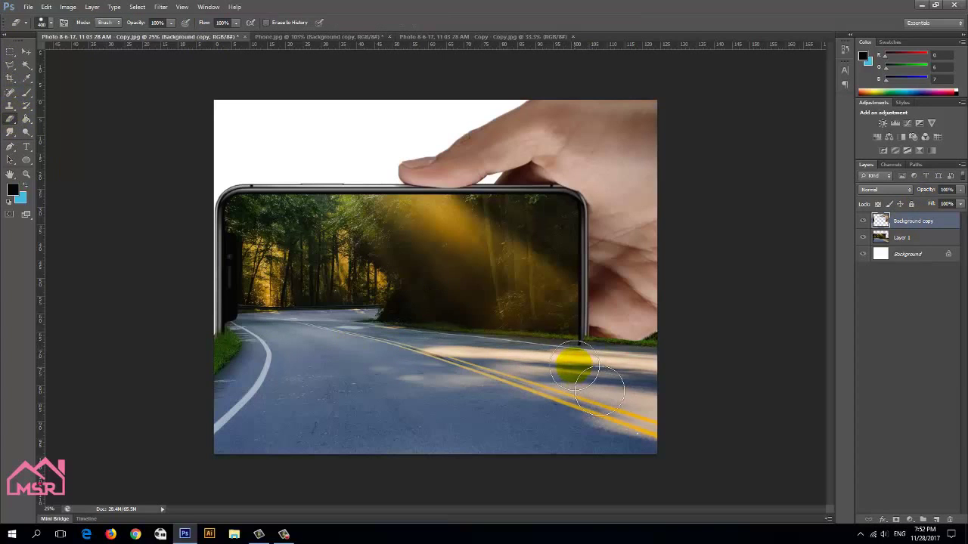
pyautogui.moveTo(601, 389); pyautogui.dragTo(621, 385)
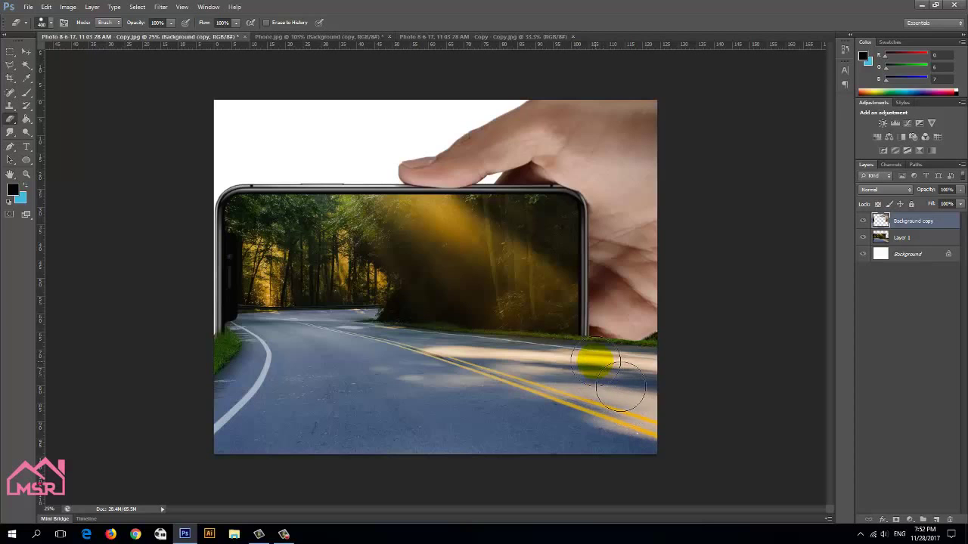
pyautogui.click(901, 237)
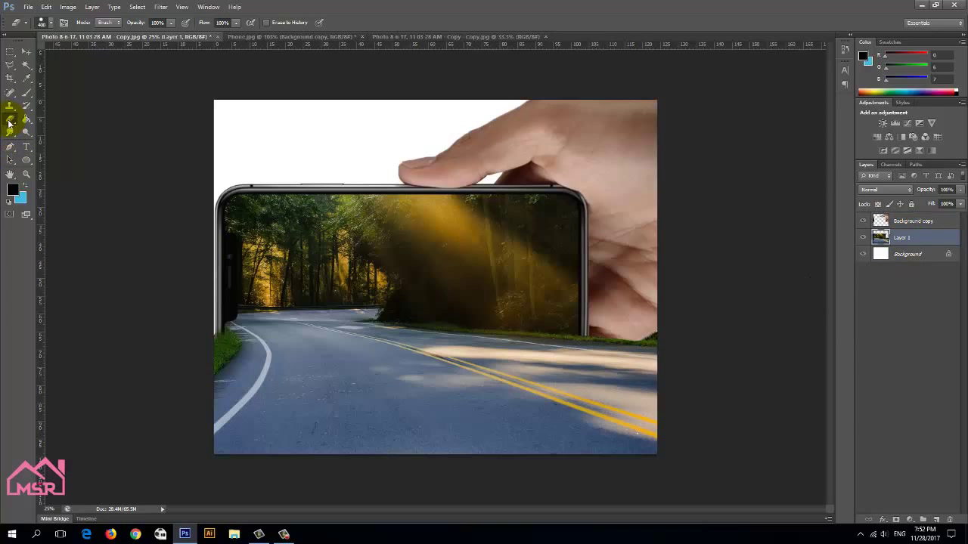
pyautogui.click(10, 109)
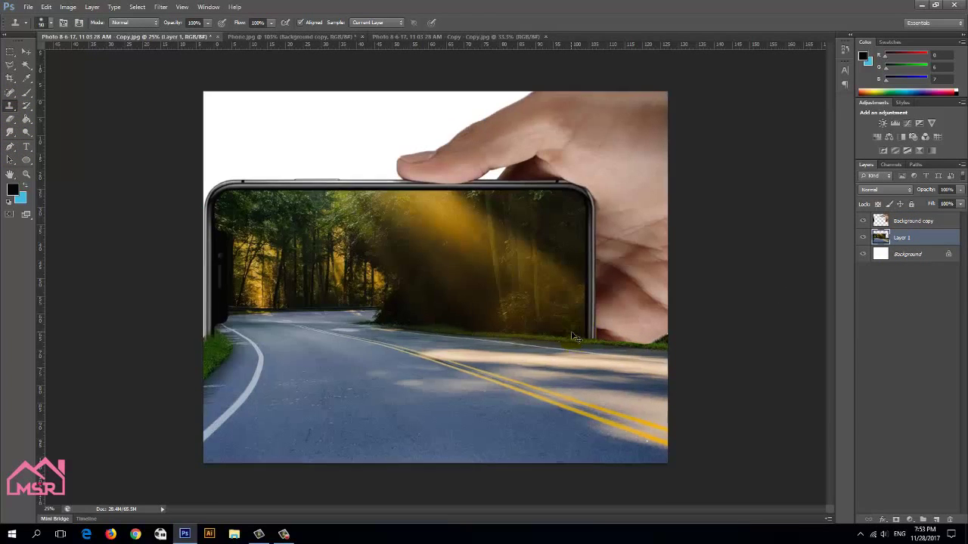
# Step: Clone grass over the yellow blotches along the phone's bottom edge and below the hand
pyautogui.scroll(1, 578, 338)
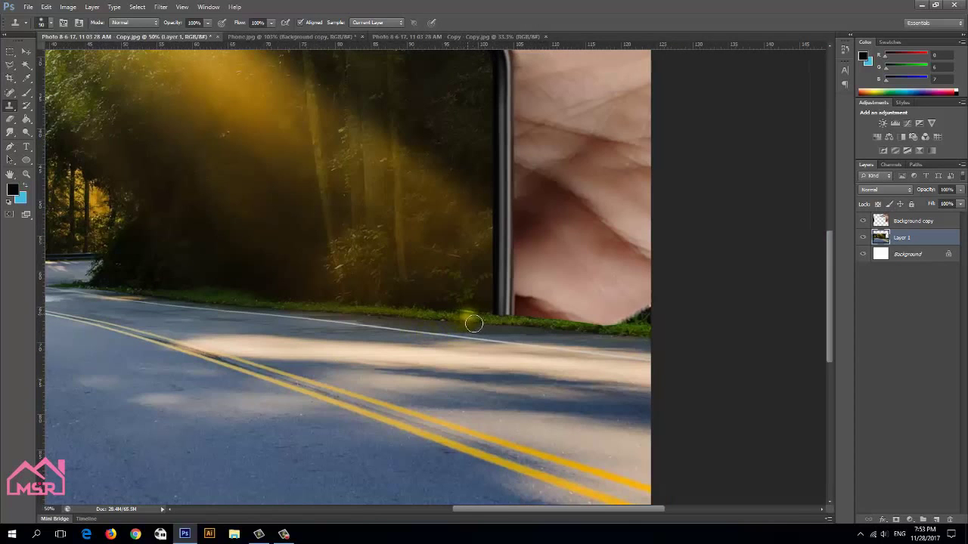
pyautogui.hotkey('alt', ']')
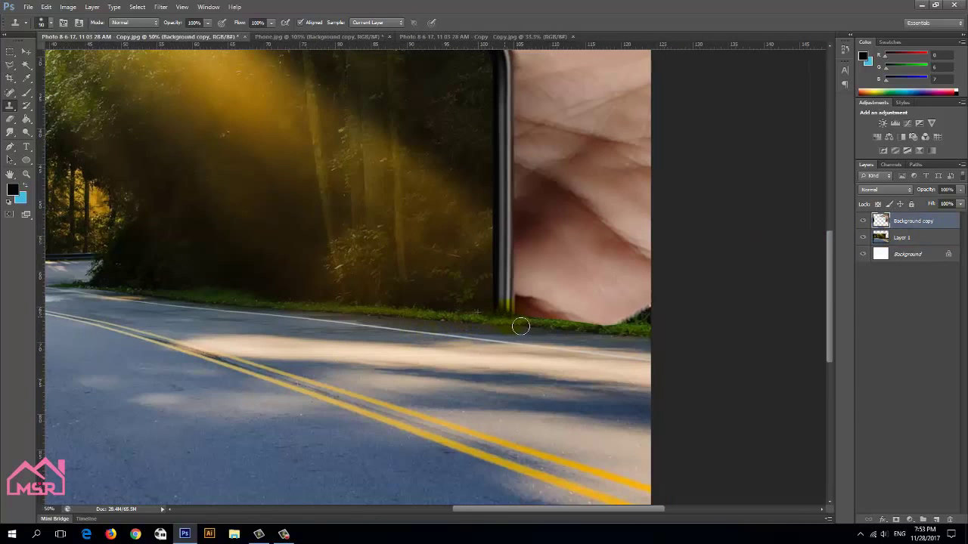
pyautogui.moveTo(507, 306); pyautogui.dragTo(594, 317)
pyautogui.hotkey('alt', '[')
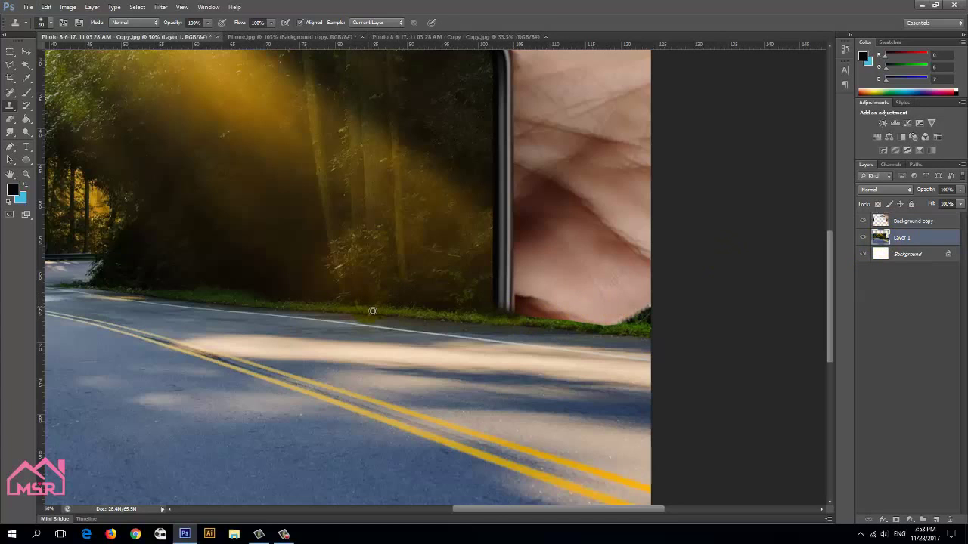
pyautogui.hotkey('alt', ']')
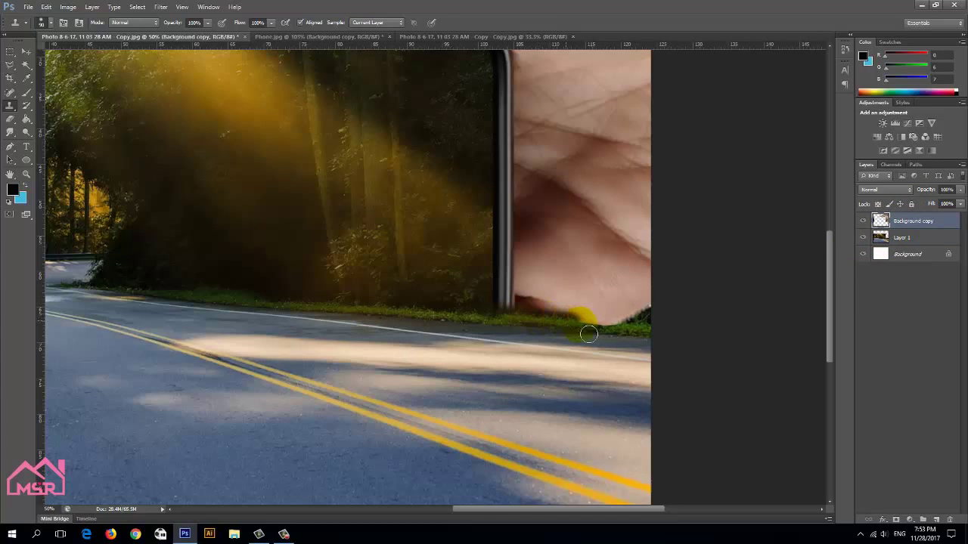
pyautogui.moveTo(588, 334); pyautogui.dragTo(630, 331)
pyautogui.hotkey('ctrl', '0')
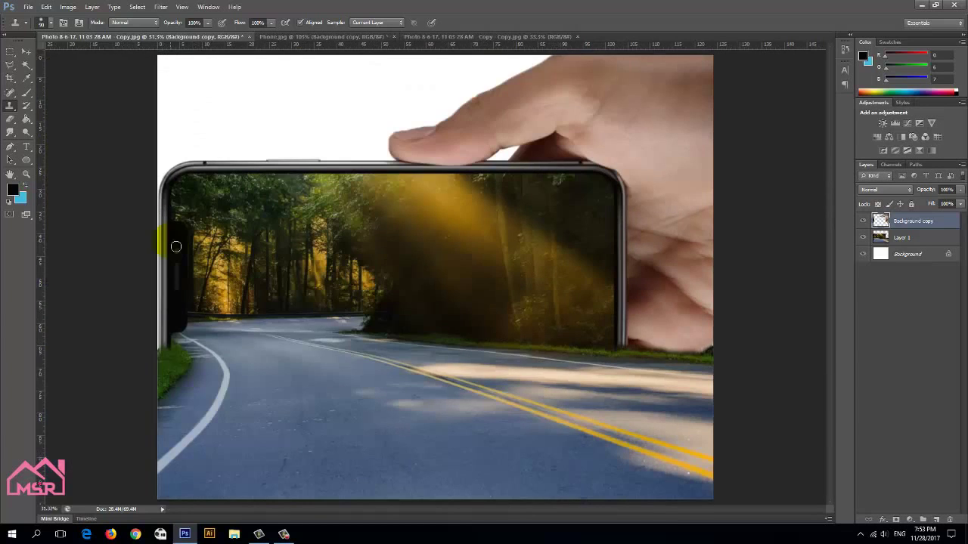
pyautogui.moveTo(632, 349); pyautogui.dragTo(626, 351)
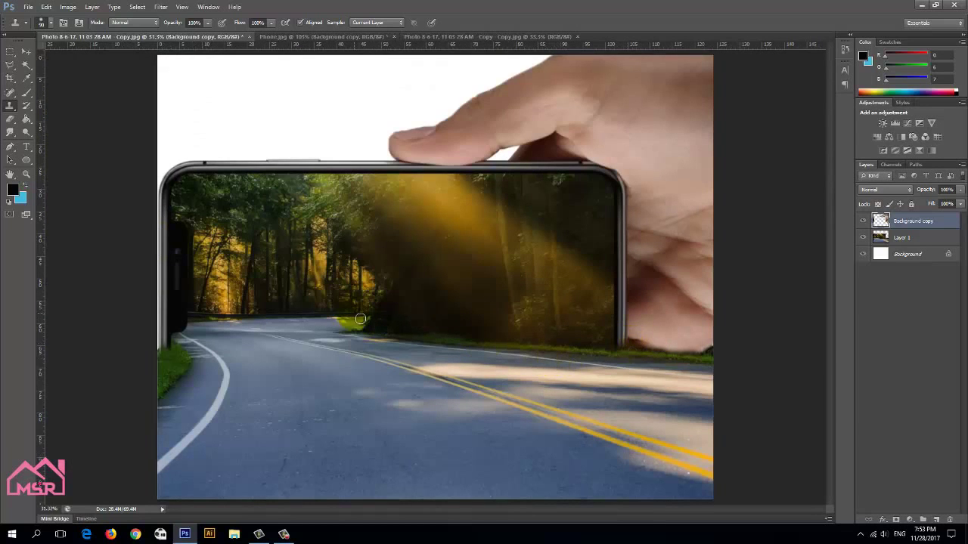
pyautogui.click(26, 53)
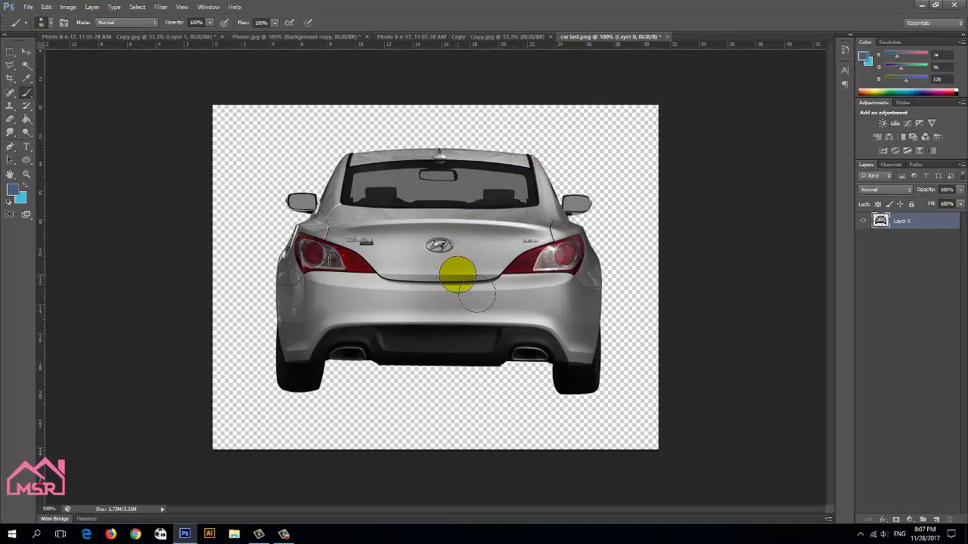
# Step: Bring the silver car into the phone composite, resize it and place it on the road's lower left
pyautogui.press('v')
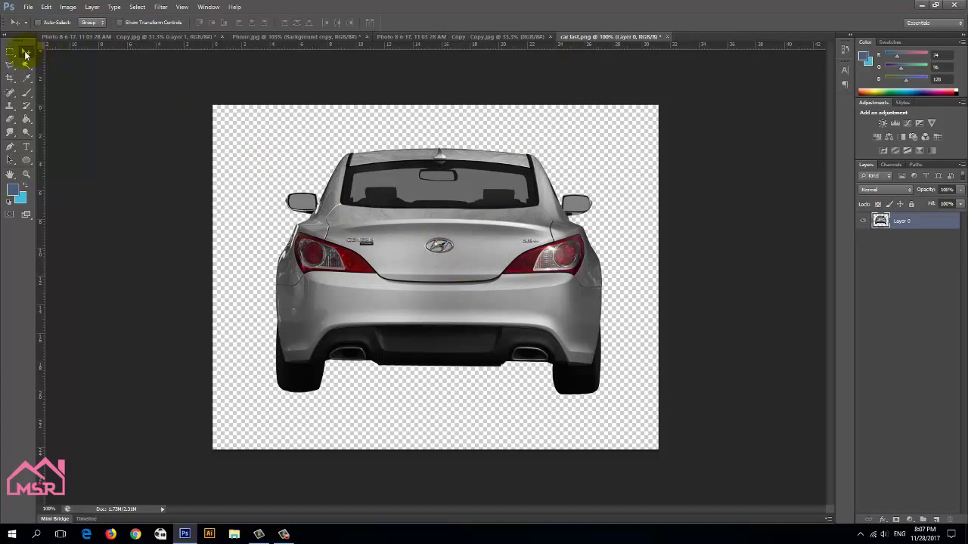
pyautogui.moveTo(360, 214)
pyautogui.mouseDown()
pyautogui.moveTo(133, 41)
pyautogui.moveTo(413, 275)
pyautogui.mouseUp()
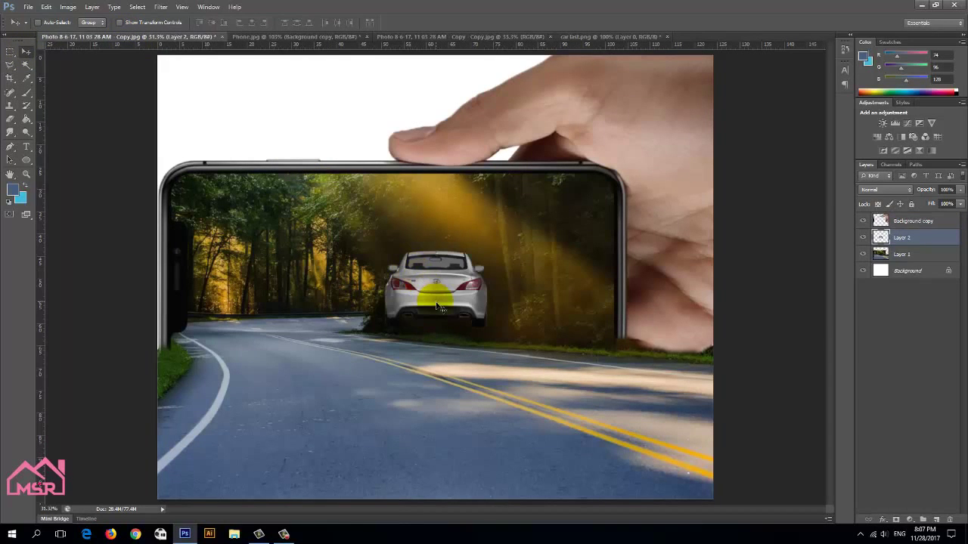
pyautogui.hotkey('ctrl', 't')
pyautogui.moveTo(488, 329); pyautogui.dragTo(500, 349)
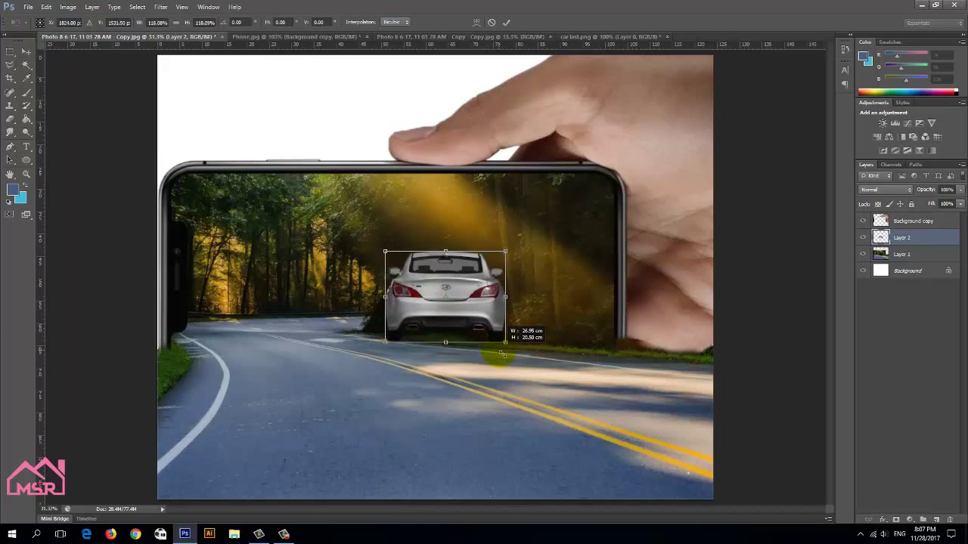
pyautogui.click(505, 22)
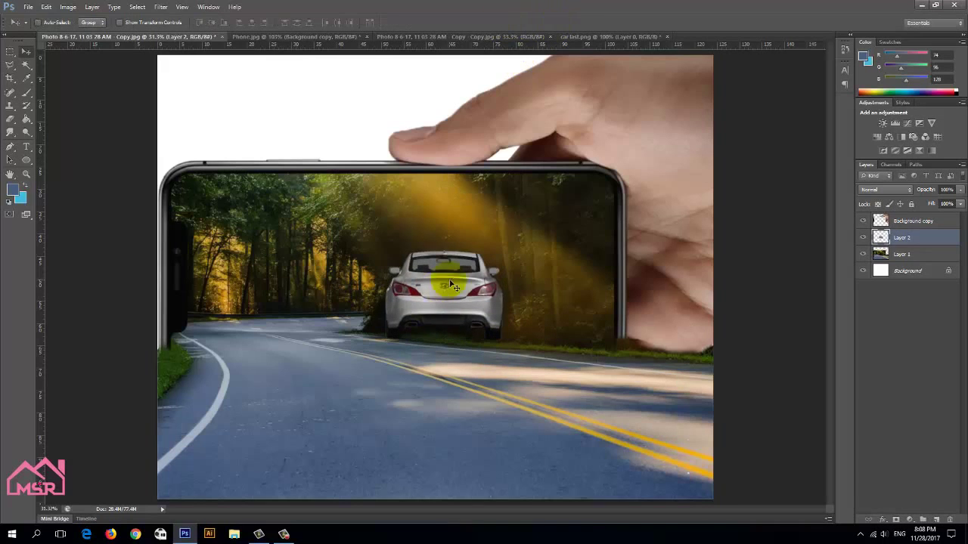
pyautogui.moveTo(444, 276); pyautogui.dragTo(289, 390)
# Step: Shrink the car further and duplicate its layer as Layer 2 copy
pyautogui.hotkey('ctrl', 't')
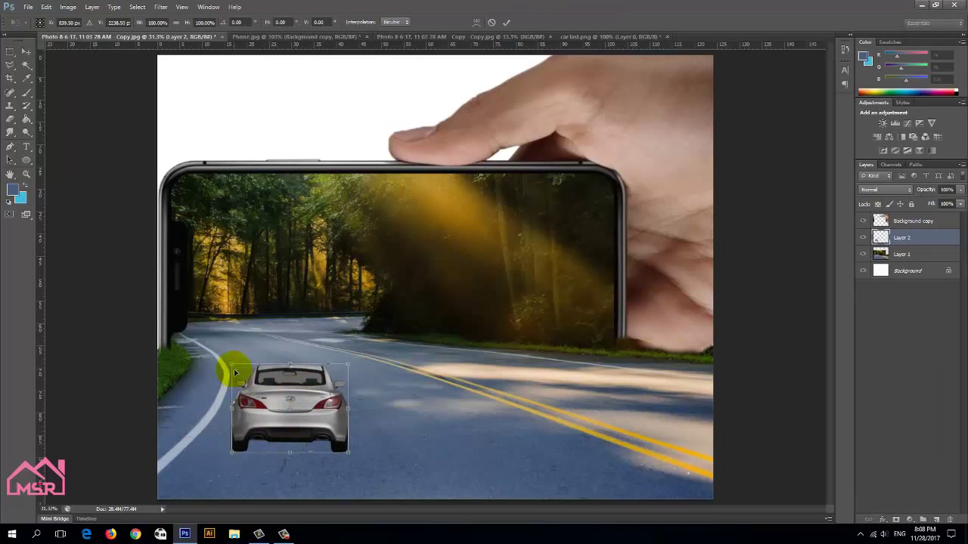
pyautogui.moveTo(232, 366); pyautogui.dragTo(245, 375)
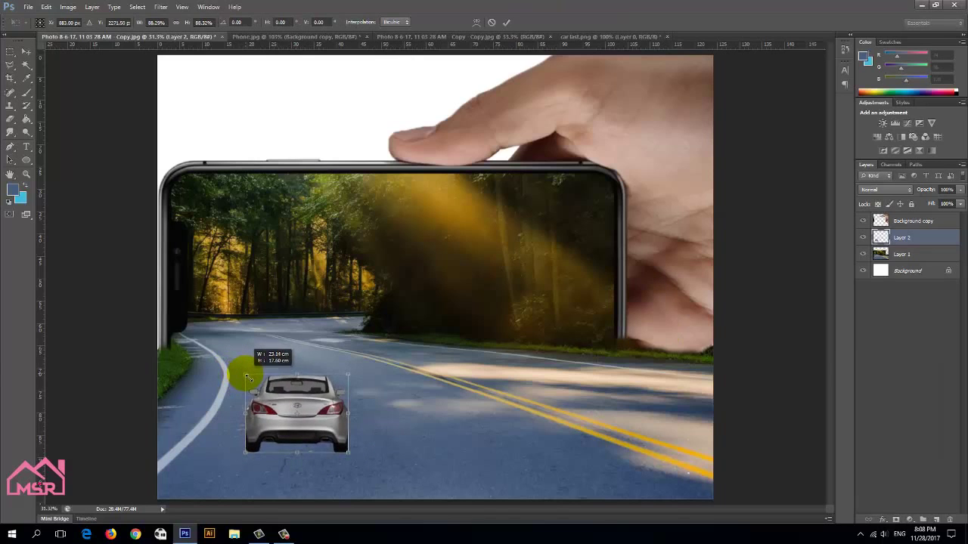
pyautogui.press('Return')
pyautogui.moveTo(245, 375); pyautogui.dragTo(244, 394)
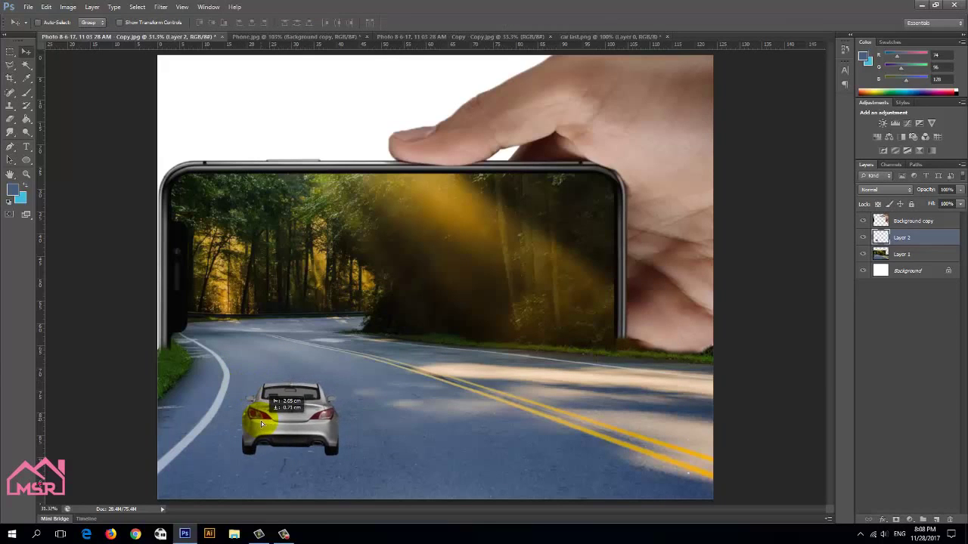
pyautogui.moveTo(935, 241); pyautogui.dragTo(936, 521)
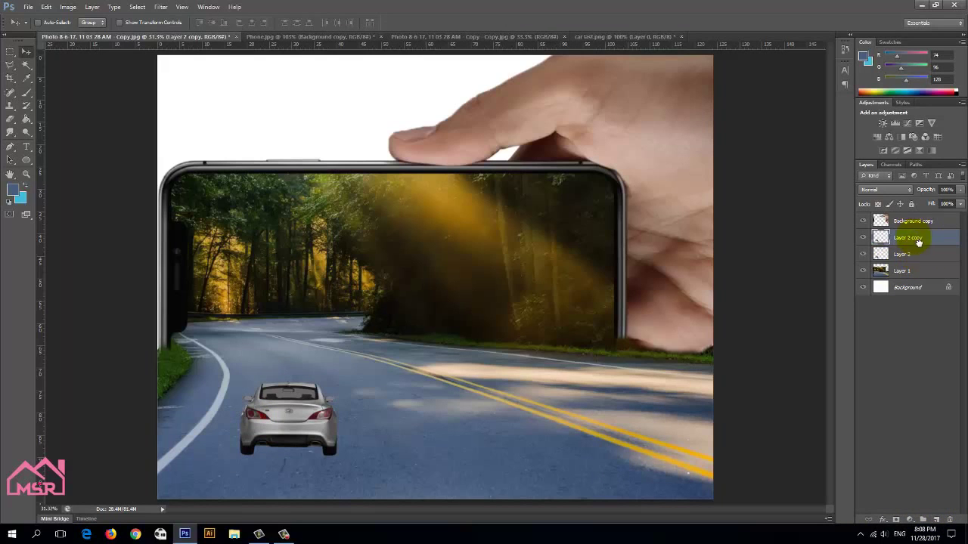
# Step: Put Layer 2 copy beneath Layer 2, nudge it down and stretch it to 106.2% height
pyautogui.moveTo(918, 240); pyautogui.dragTo(918, 260)
pyautogui.moveTo(299, 418); pyautogui.dragTo(300, 425)
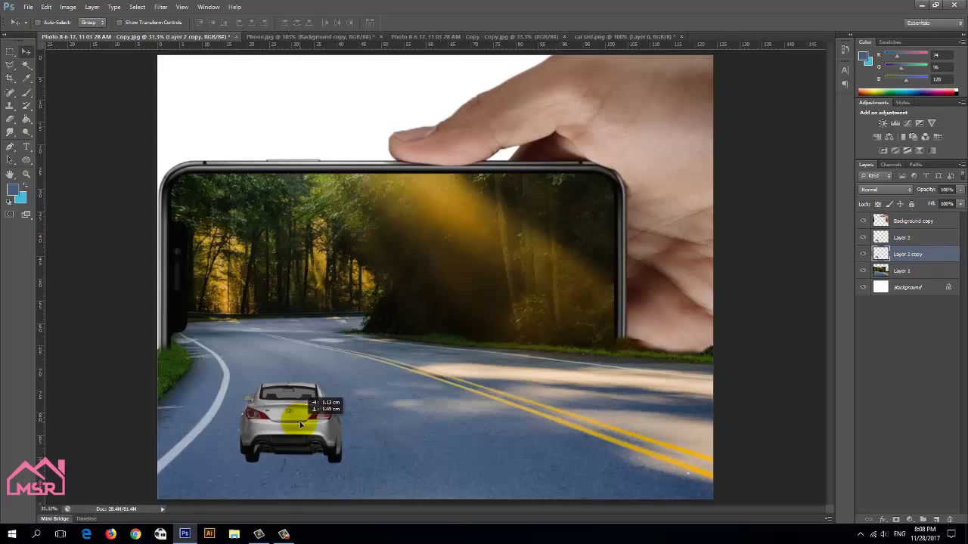
pyautogui.hotkey('ctrl', 't')
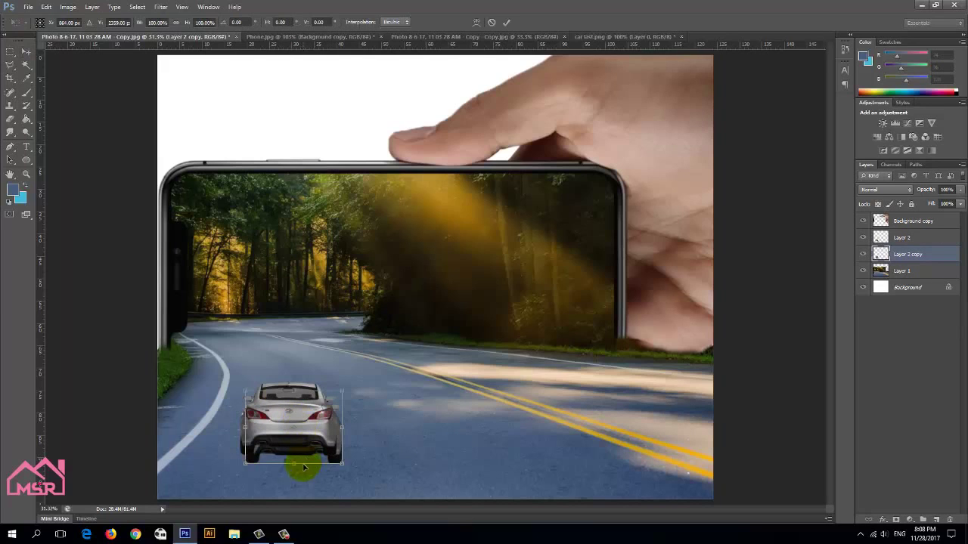
pyautogui.moveTo(299, 468); pyautogui.dragTo(301, 473)
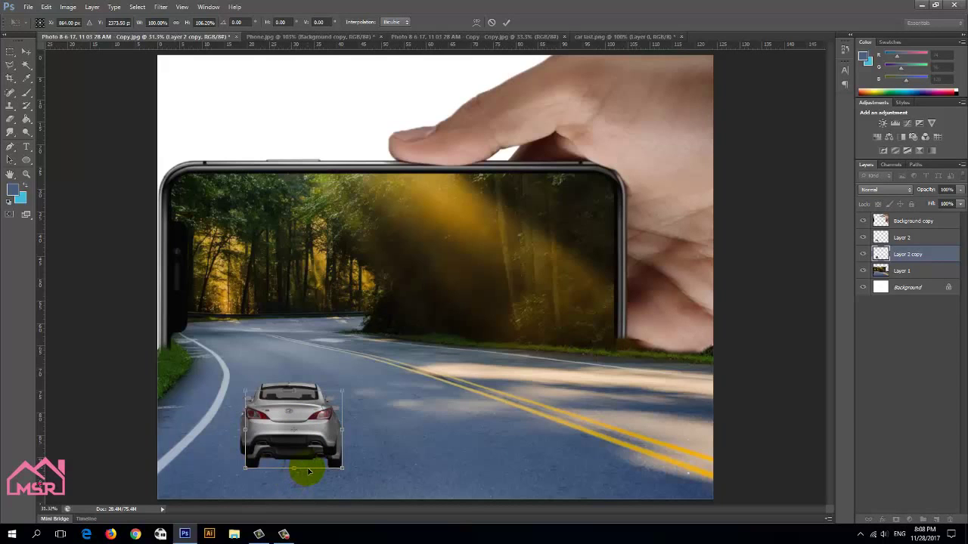
pyautogui.press('Return')
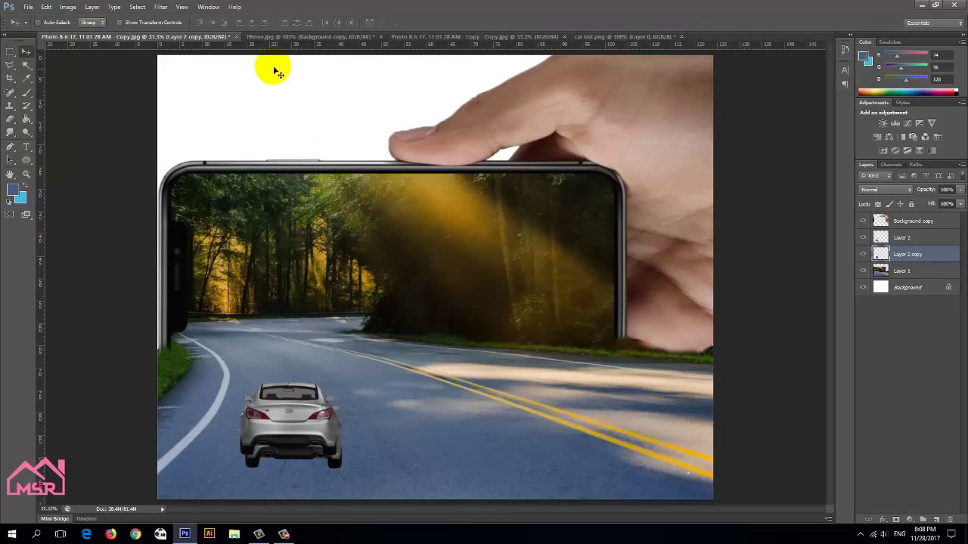
# Step: Load Layer 2 copy's transparency as a selection, fill it with black, and deselect
pyautogui.click(165, 7)
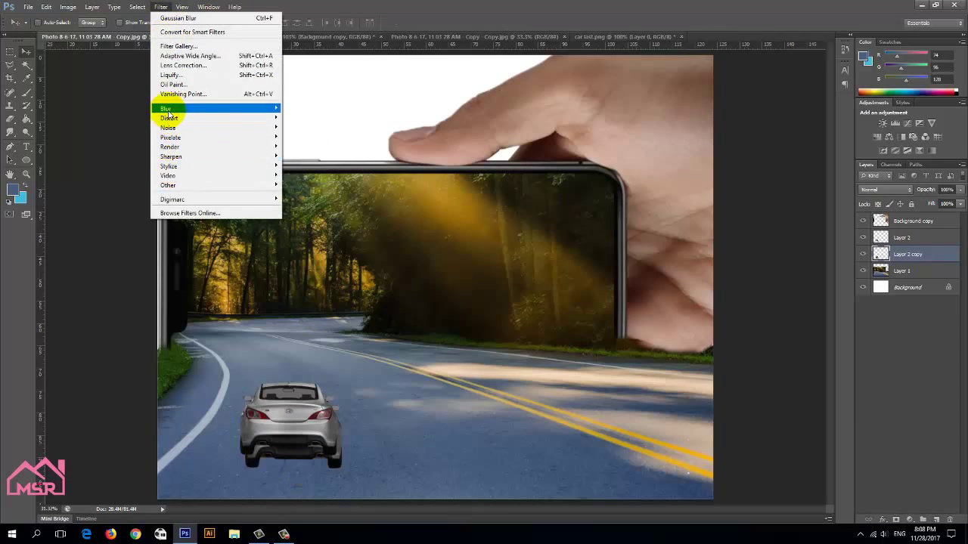
pyautogui.click(155, 184)
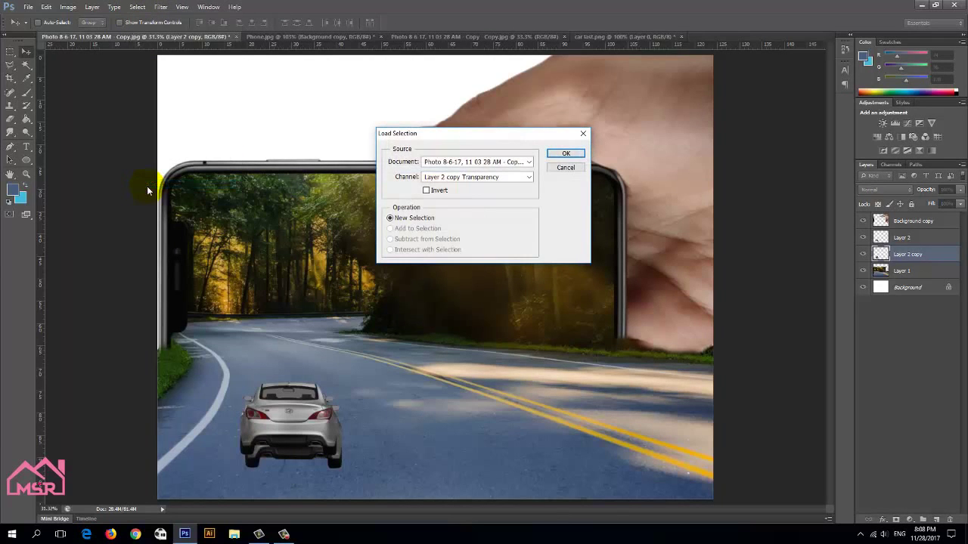
pyautogui.click(573, 153)
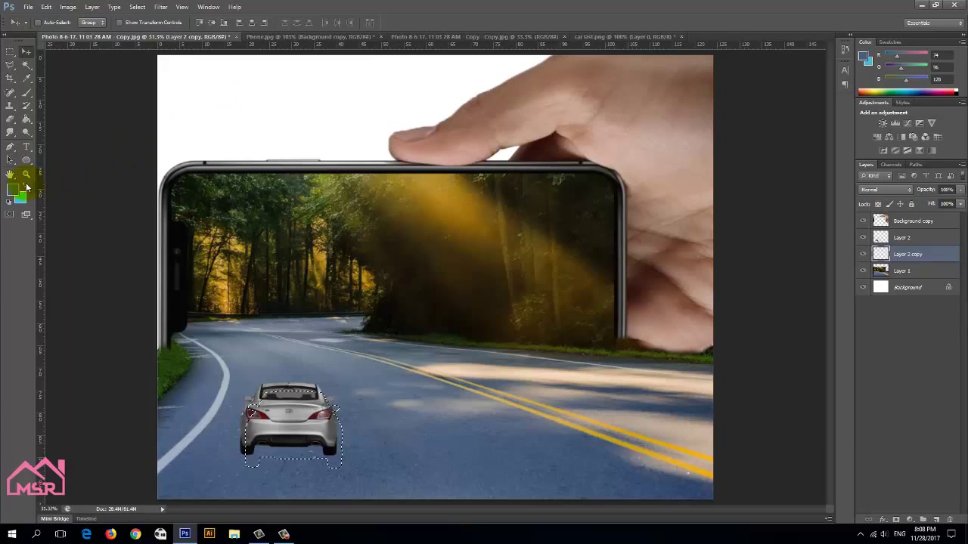
pyautogui.click(14, 189)
pyautogui.moveTo(739, 363); pyautogui.dragTo(812, 438)
pyautogui.click(937, 291)
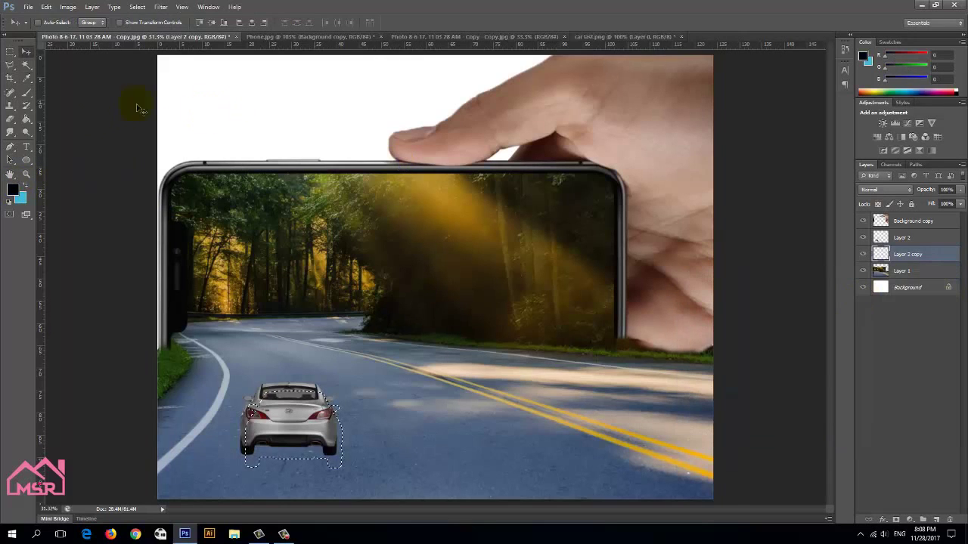
pyautogui.click(27, 120)
pyautogui.click(292, 431)
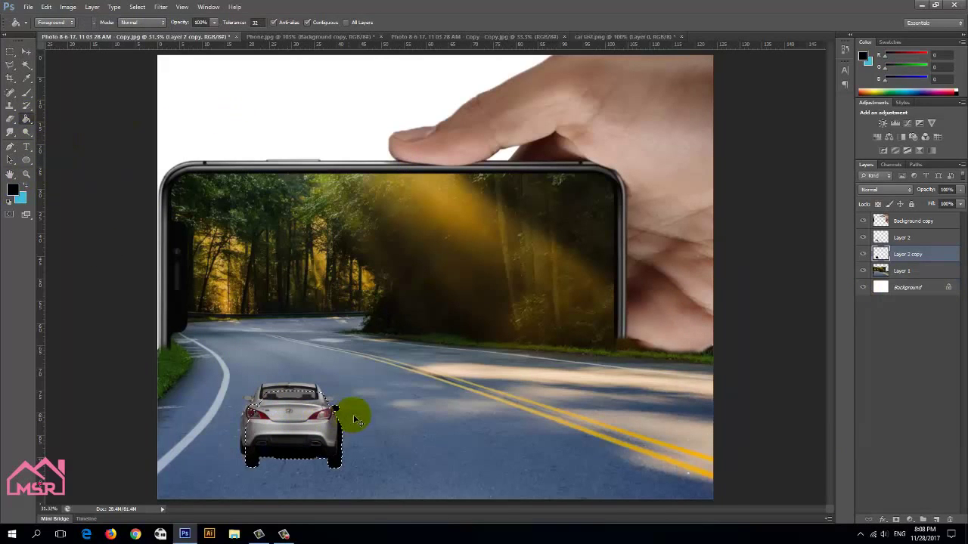
pyautogui.hotkey('ctrl', 'd')
# Step: Lower the shadow layer to 46% opacity and soften it with Gaussian Blur
pyautogui.moveTo(962, 206); pyautogui.dragTo(937, 211)
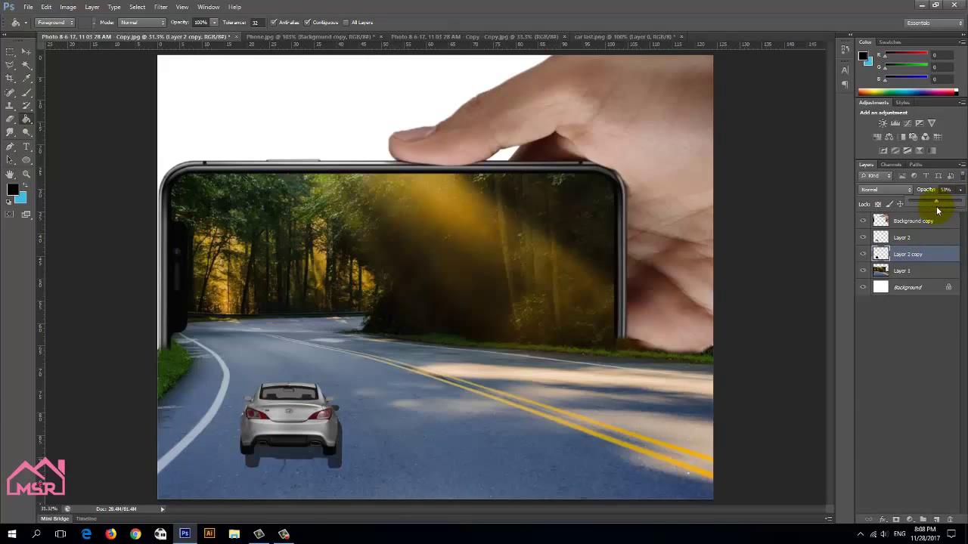
pyautogui.moveTo(933, 203); pyautogui.dragTo(927, 203)
pyautogui.click(160, 6)
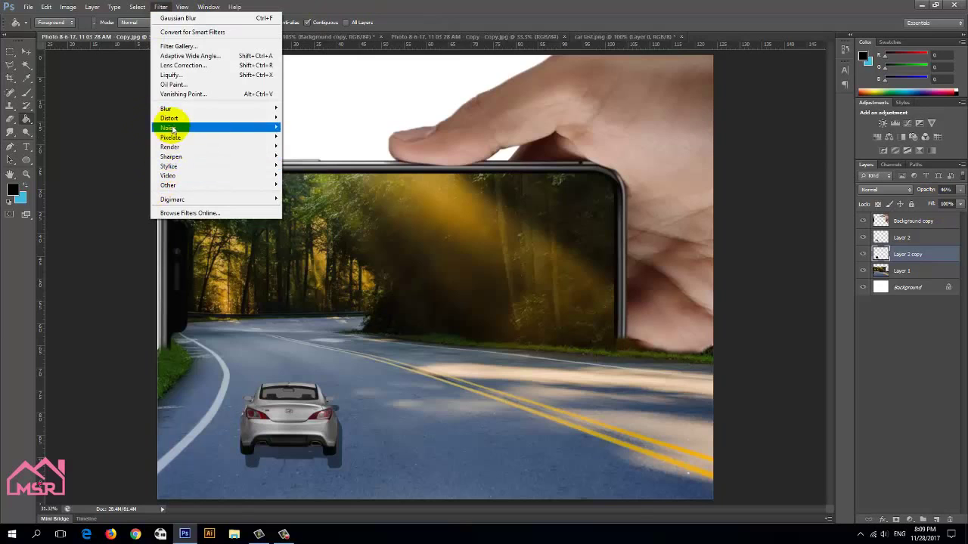
pyautogui.moveTo(167, 109)
pyautogui.click(325, 180)
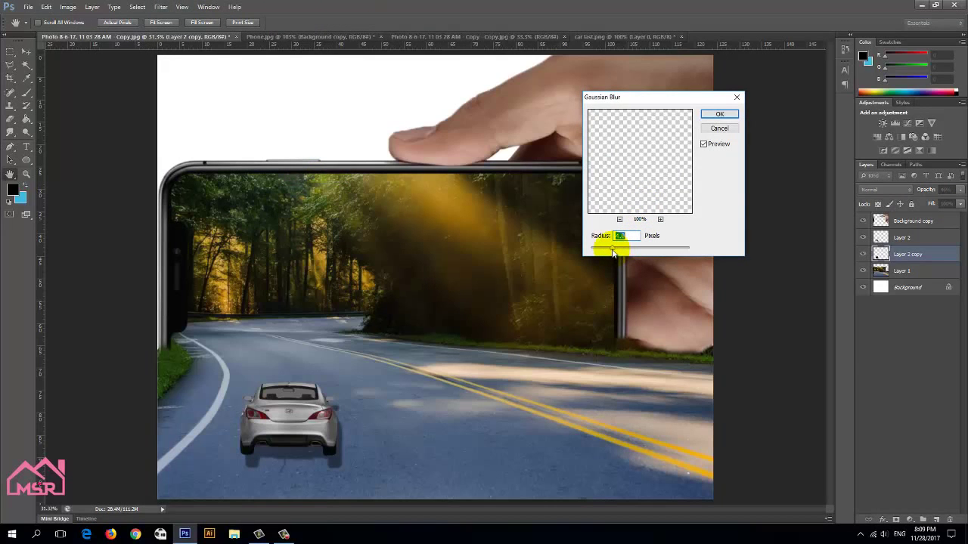
pyautogui.click(719, 113)
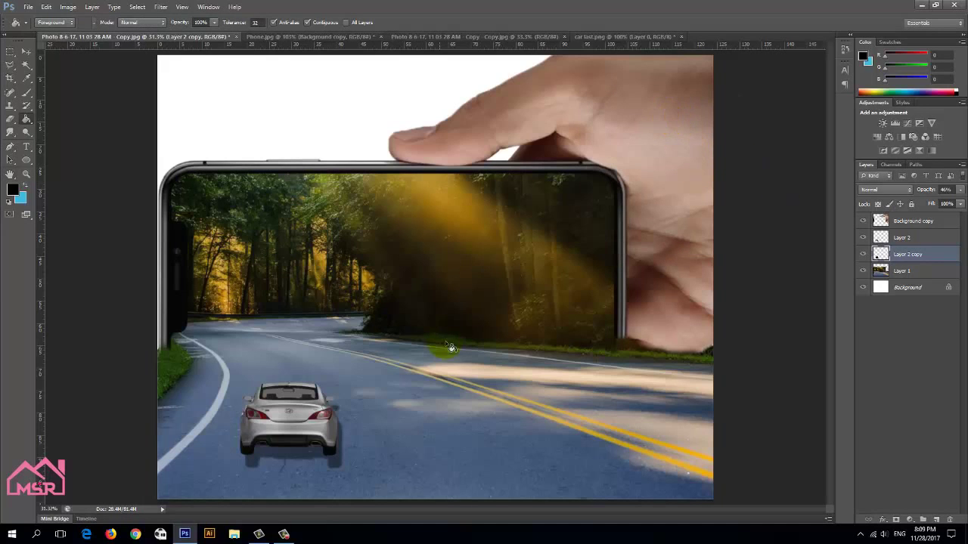
# Step: Squash the car shadow slightly shorter and widen it a little to the right
pyautogui.press('v')
pyautogui.hotkey('ctrl', 't')
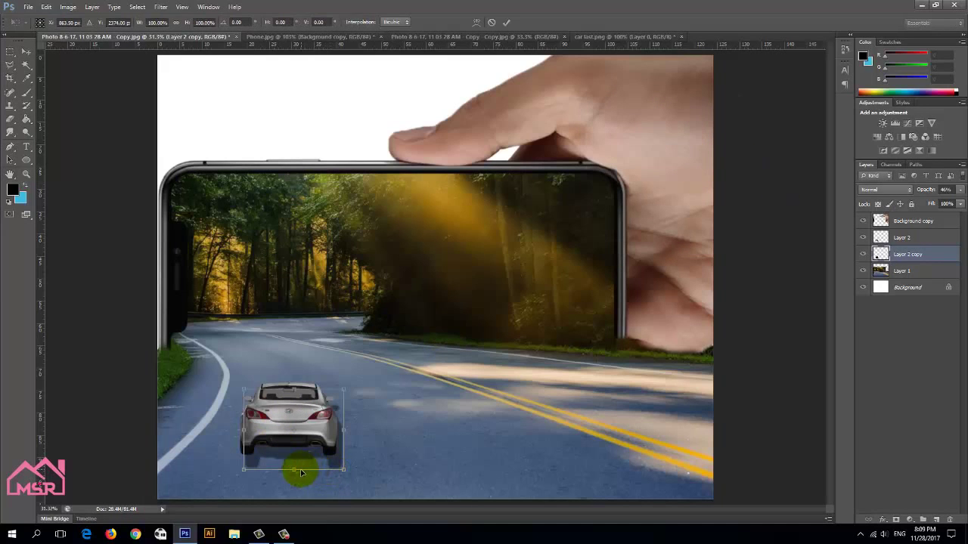
pyautogui.moveTo(296, 474); pyautogui.dragTo(291, 462)
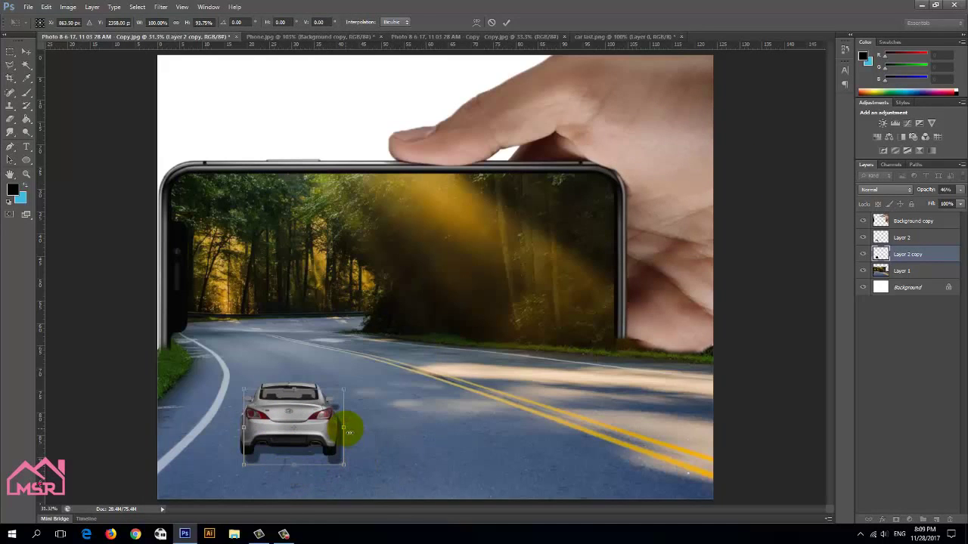
pyautogui.moveTo(345, 428); pyautogui.dragTo(352, 433)
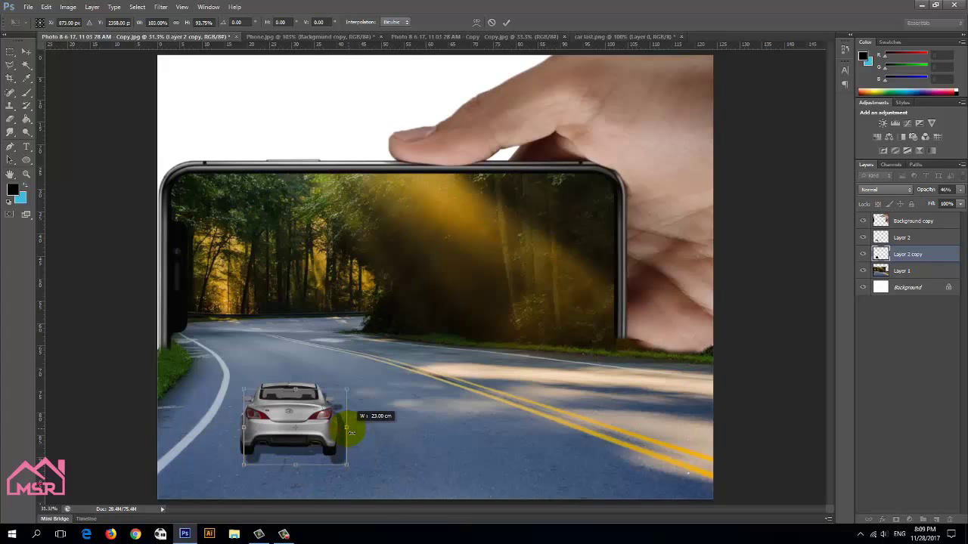
pyautogui.click(506, 22)
# Step: Sample the dark road colour and brush darker shading beneath the car on Layer 2
pyautogui.scroll(2, 260, 466)
pyautogui.scroll(3, 262, 464)
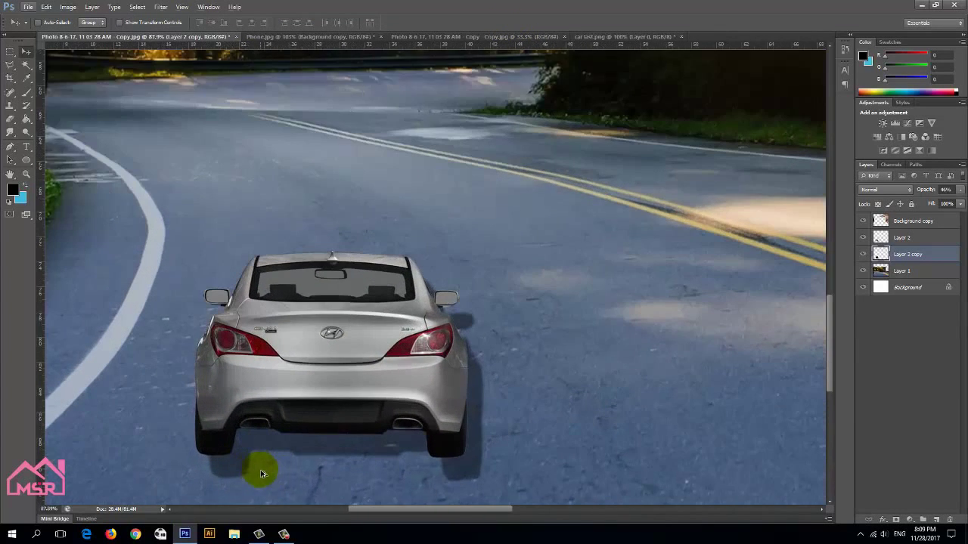
pyautogui.click(26, 78)
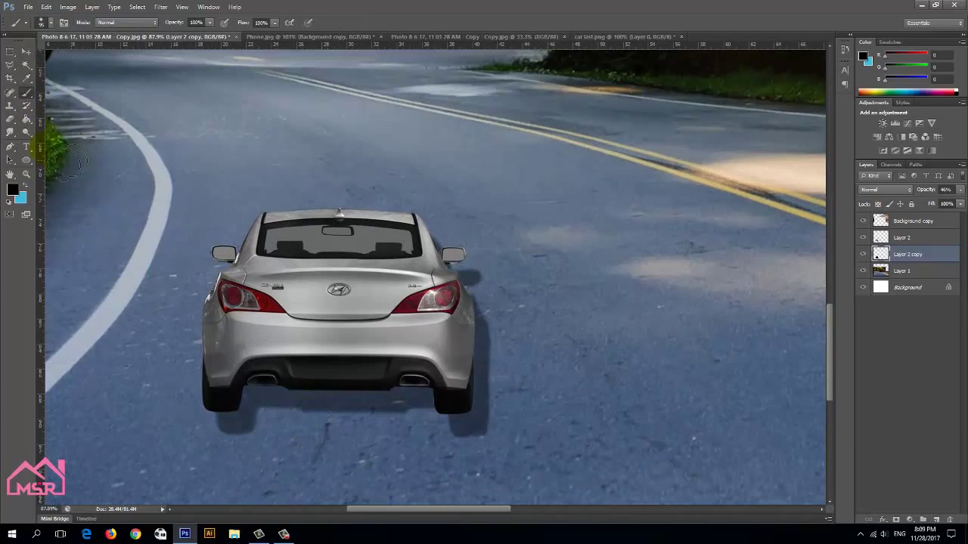
pyautogui.click(12, 189)
pyautogui.click(233, 422)
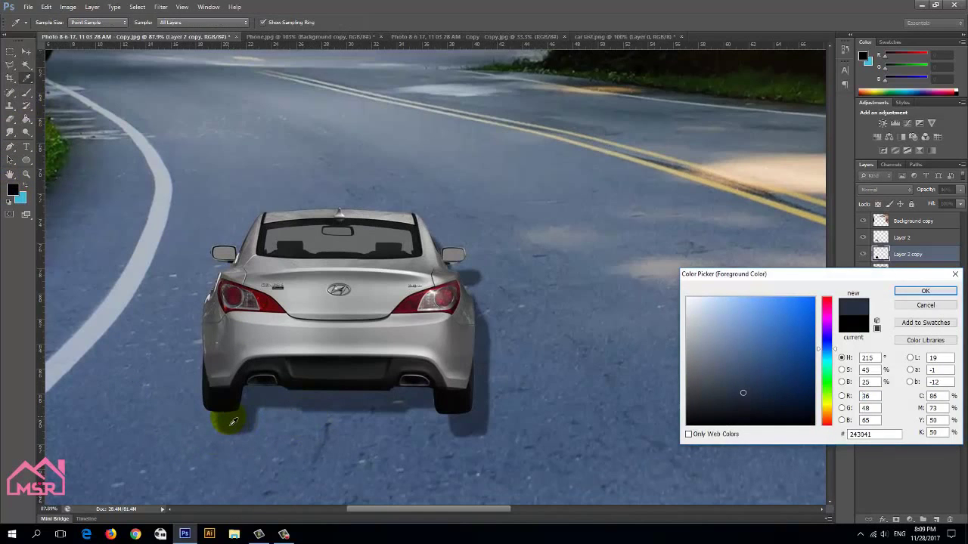
pyautogui.click(924, 291)
pyautogui.press('b')
pyautogui.click(877, 238)
pyautogui.moveTo(190, 411)
pyautogui.mouseDown()
pyautogui.moveTo(202, 441)
pyautogui.moveTo(208, 423)
pyautogui.moveTo(96, 410)
pyautogui.mouseUp()
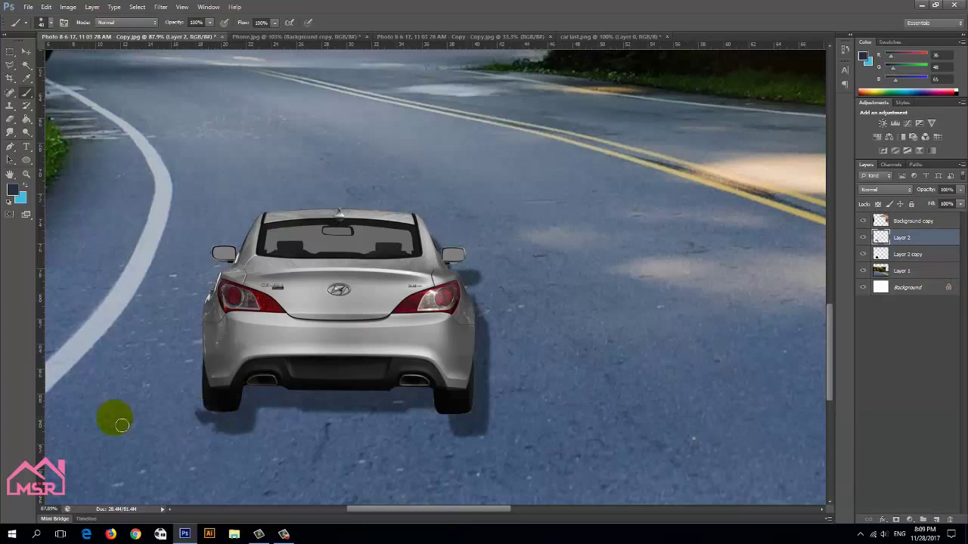
# Step: Darken the shadow under the right wheel, between the rear wheels and near the left wheel
pyautogui.hotkey('alt', '[')
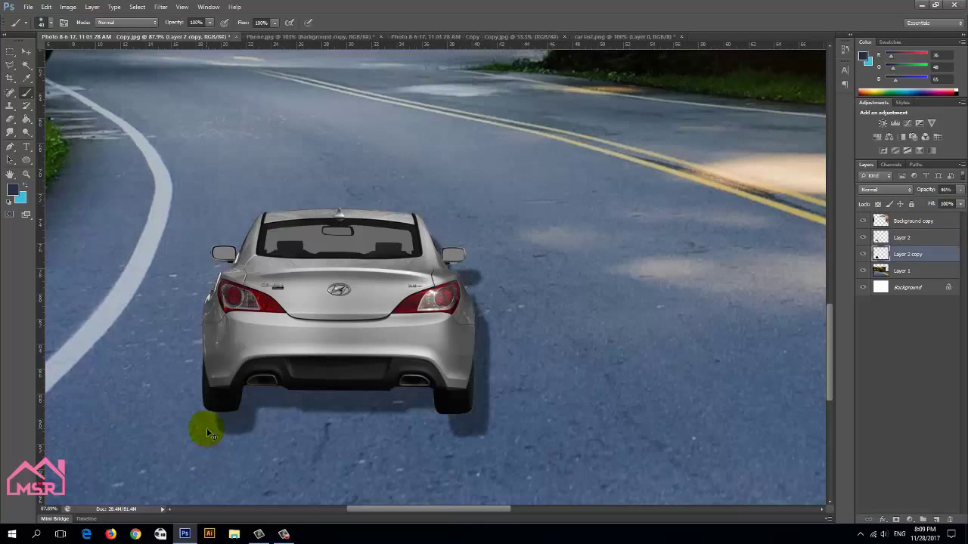
pyautogui.click(459, 429)
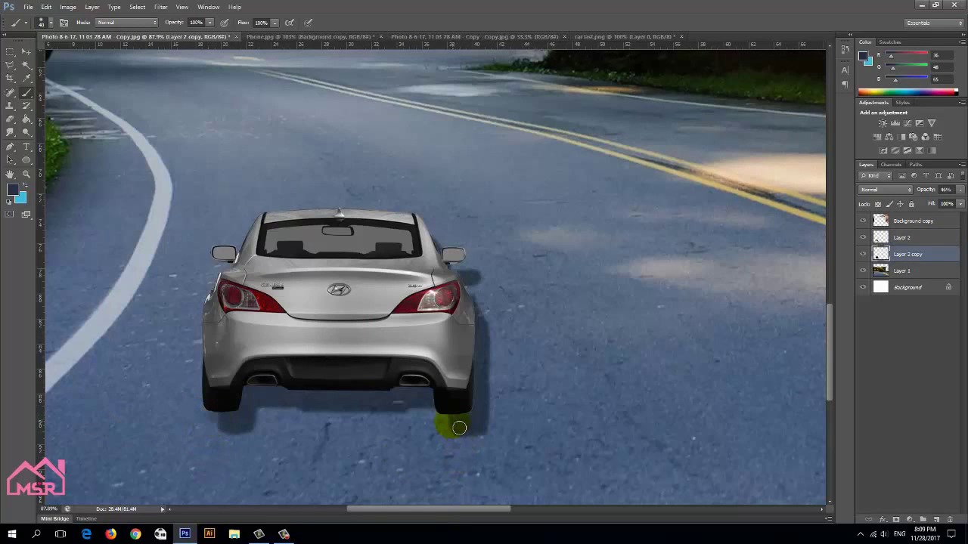
pyautogui.moveTo(442, 418); pyautogui.dragTo(216, 418)
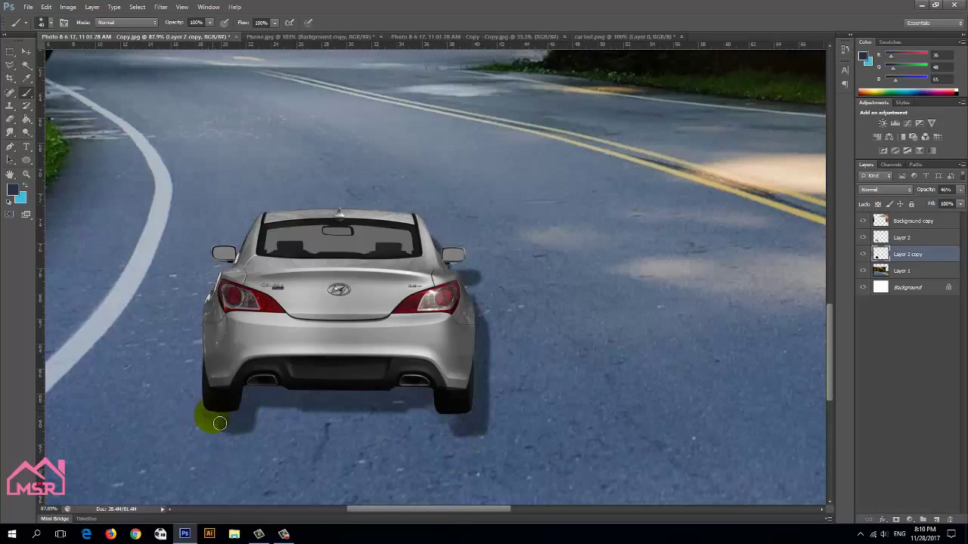
pyautogui.click(764, 302)
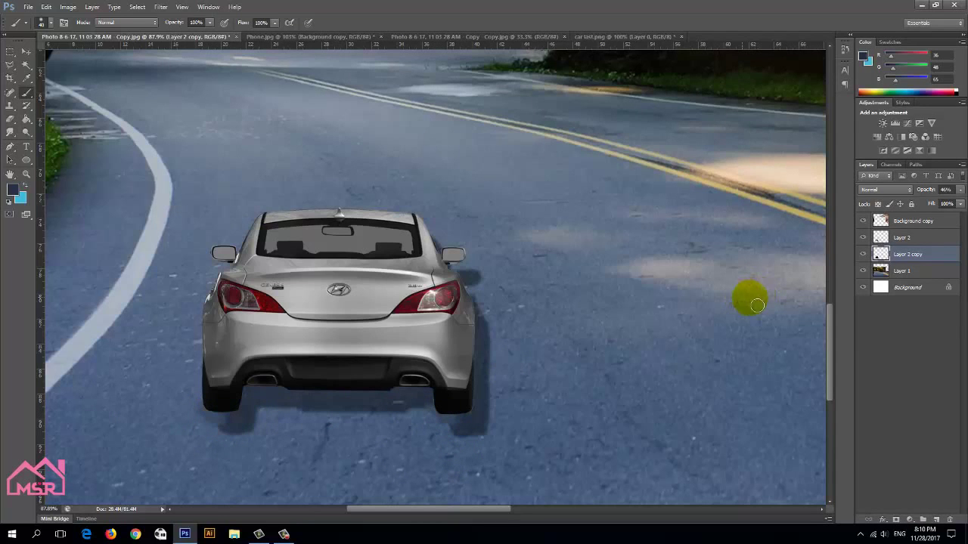
pyautogui.click(908, 237)
pyautogui.moveTo(234, 422); pyautogui.dragTo(215, 424)
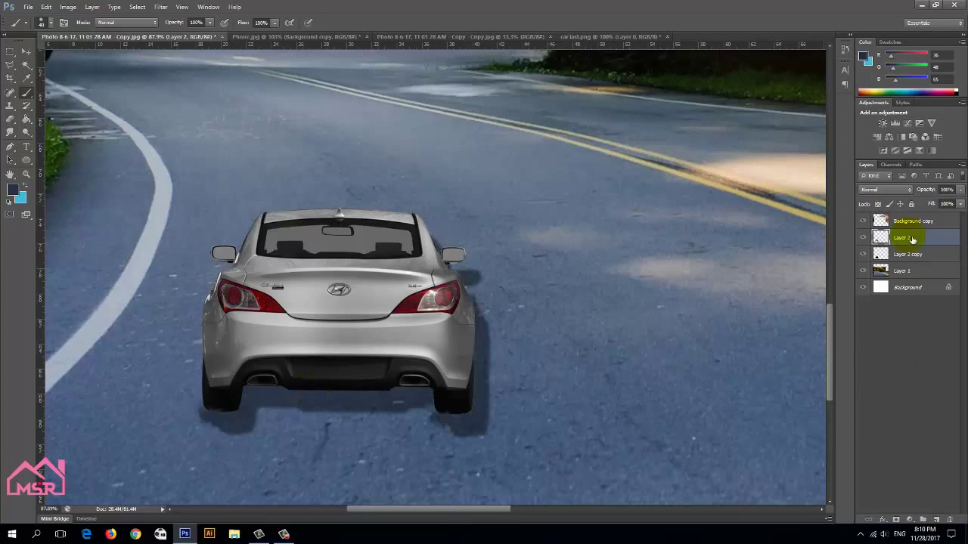
# Step: Hide the white Background and fill a new Layer 3 above it with blue
pyautogui.hotkey('ctrl', '0')
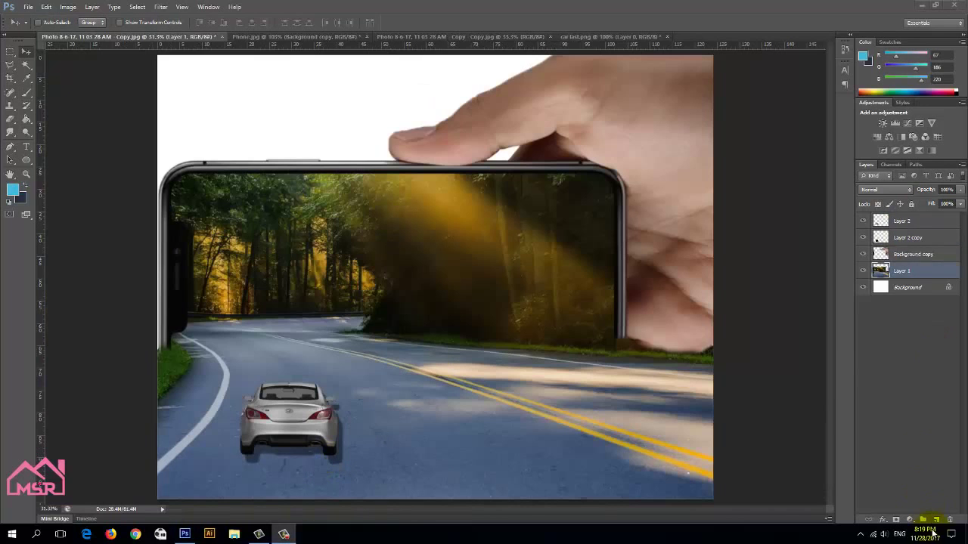
pyautogui.click(862, 288)
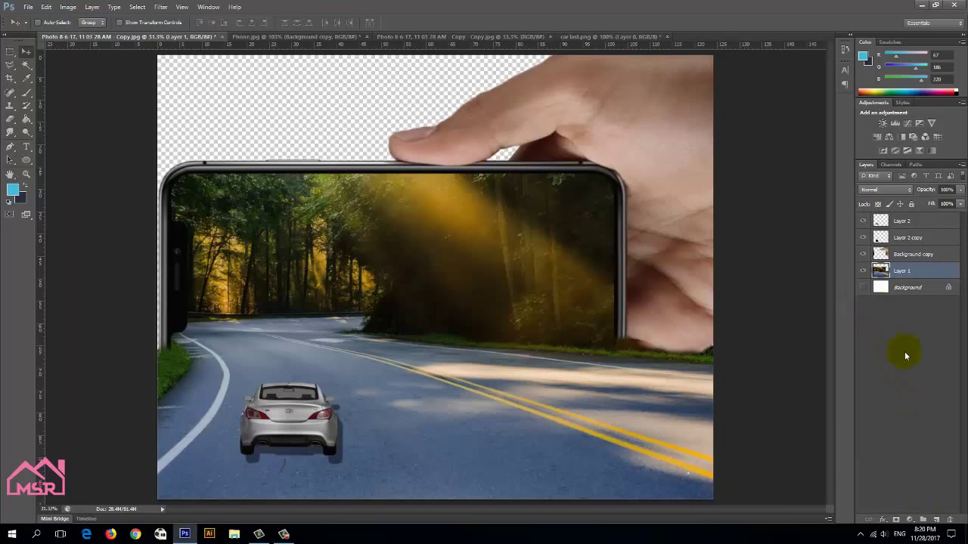
pyautogui.click(939, 518)
pyautogui.moveTo(907, 271); pyautogui.dragTo(927, 299)
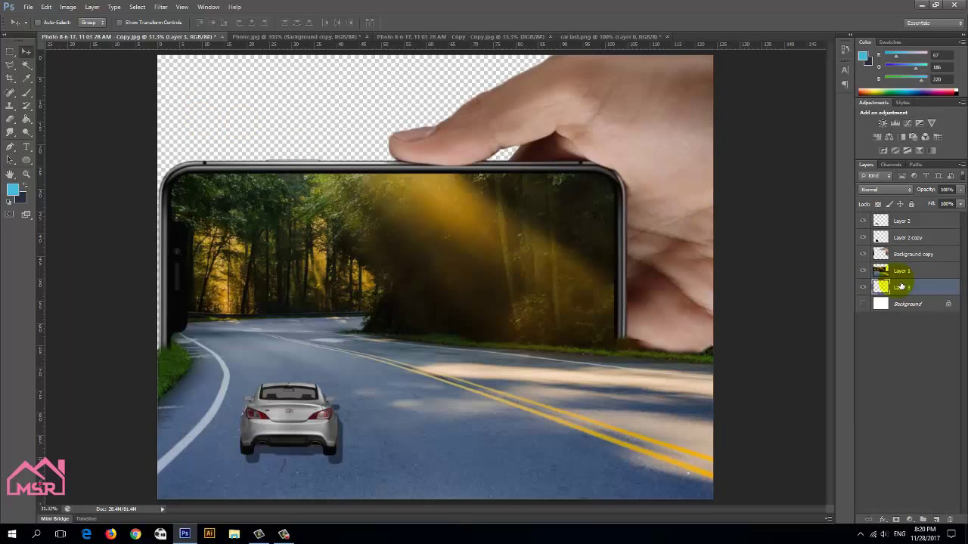
pyautogui.click(27, 119)
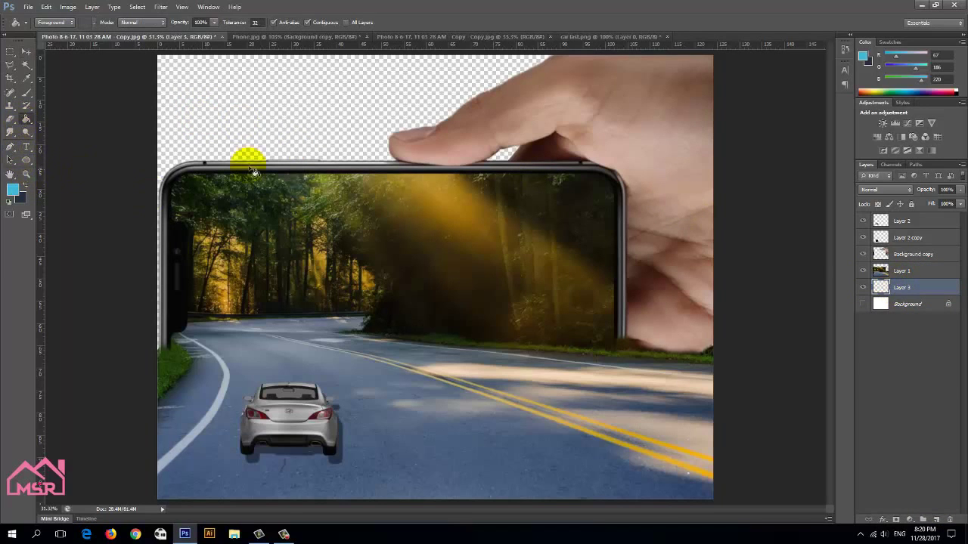
pyautogui.click(254, 122)
# Step: Open Blending Options for Layer 3 and move the Layer Style dialog aside
pyautogui.rightClick(904, 291)
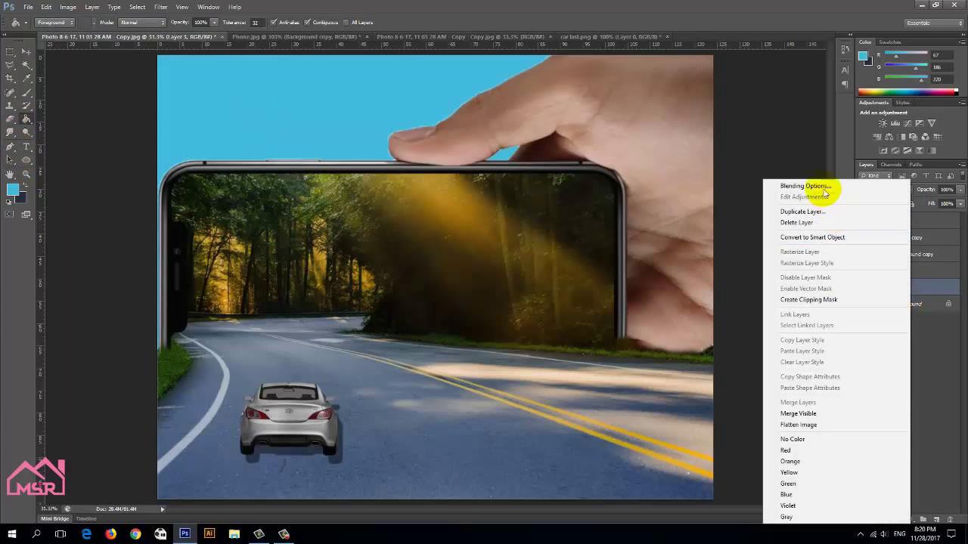
pyautogui.rightClick(927, 290)
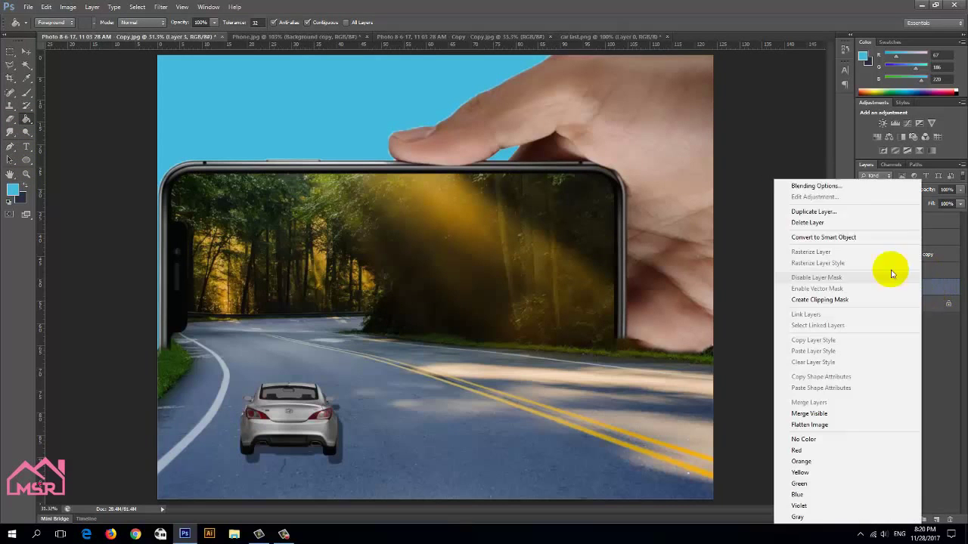
pyautogui.click(837, 188)
pyautogui.moveTo(723, 272); pyautogui.dragTo(681, 137)
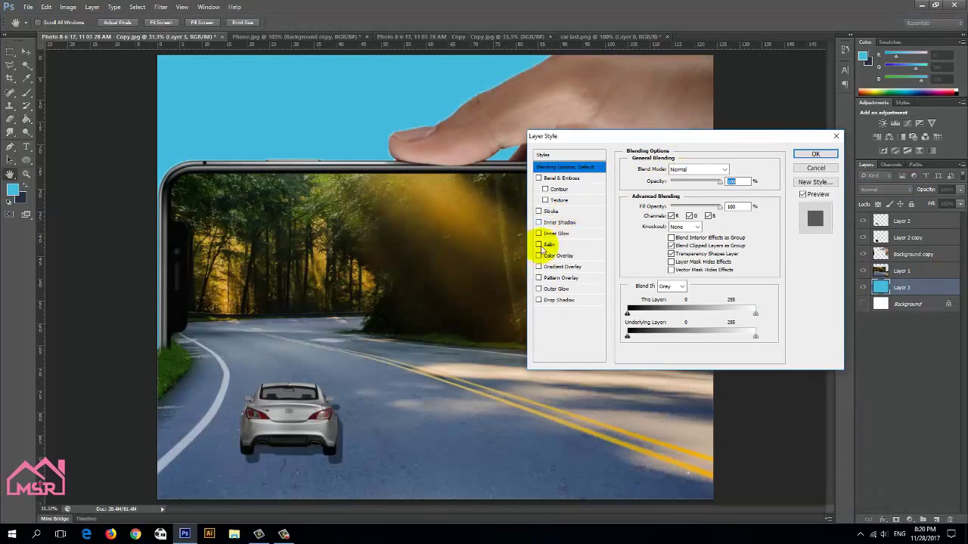
# Step: Add a dark green Pattern Overlay to the backdrop, adjusting its scale and lowering its opacity
pyautogui.click(559, 277)
pyautogui.click(684, 204)
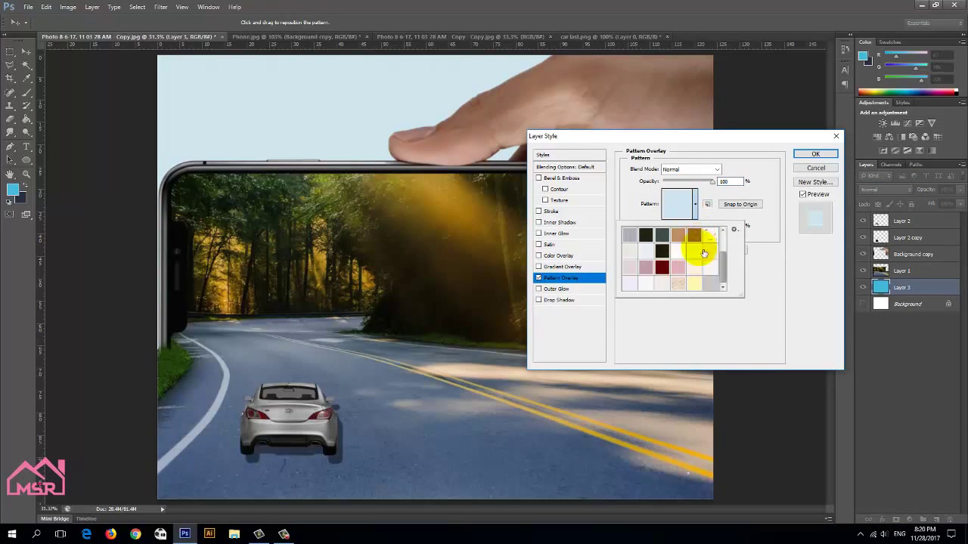
pyautogui.click(662, 252)
pyautogui.click(661, 236)
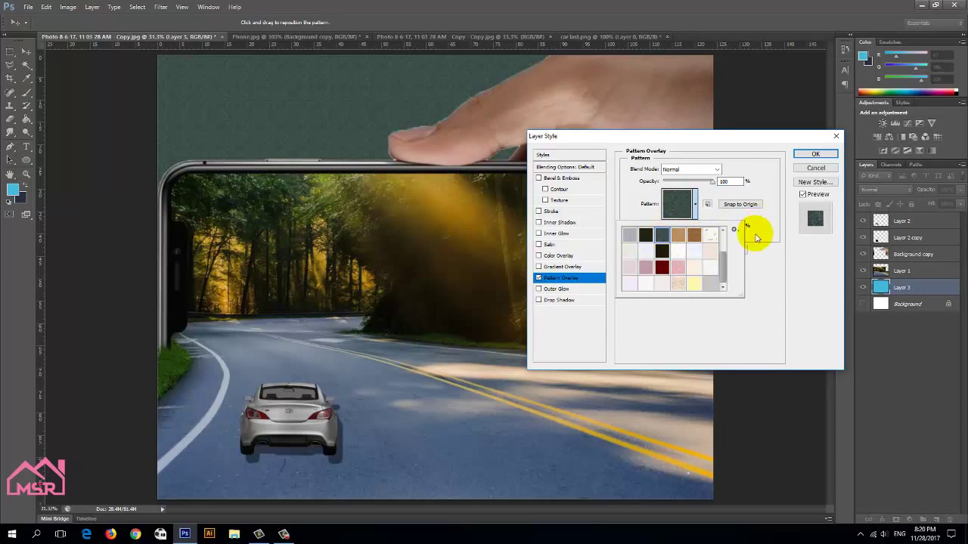
pyautogui.click(726, 226)
pyautogui.moveTo(681, 226)
pyautogui.mouseDown()
pyautogui.moveTo(734, 223)
pyautogui.moveTo(673, 240)
pyautogui.moveTo(682, 236)
pyautogui.mouseUp()
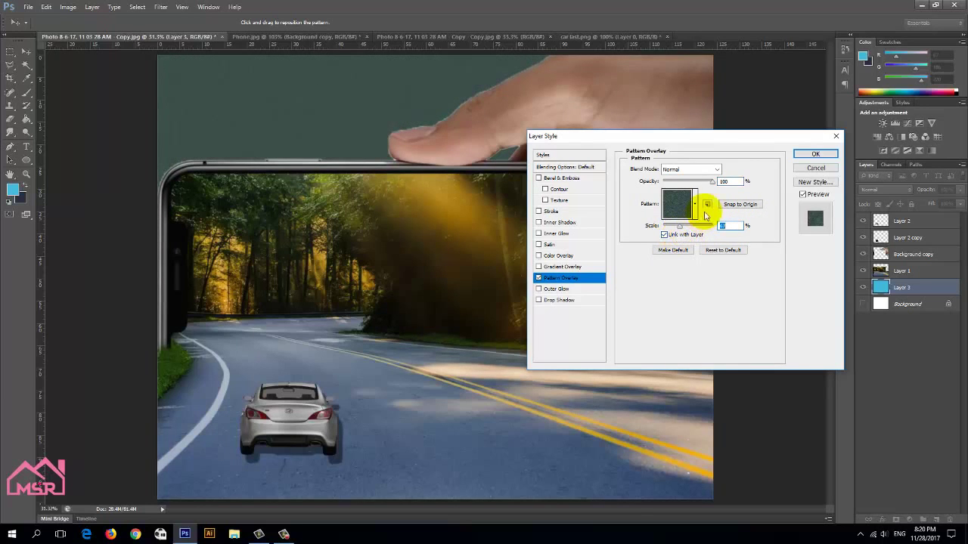
pyautogui.moveTo(711, 183); pyautogui.dragTo(690, 183)
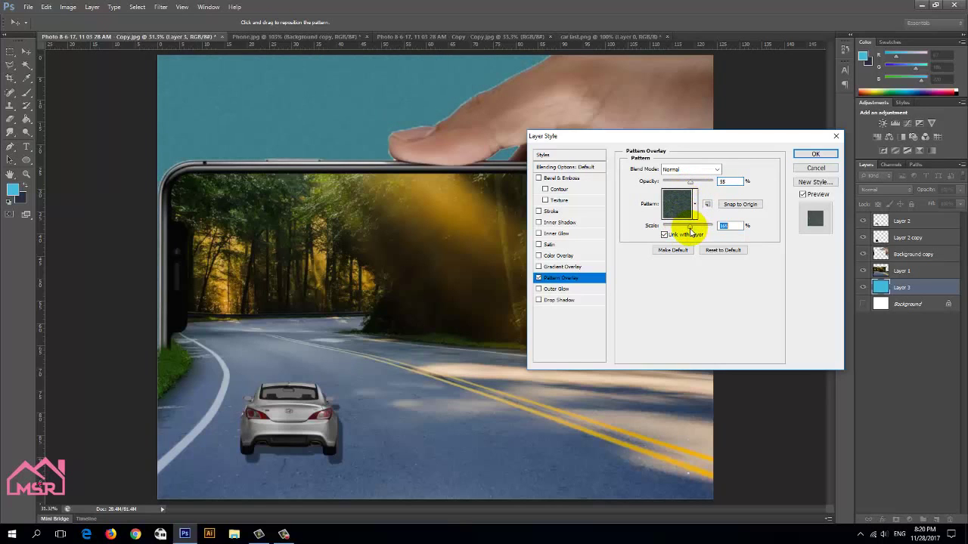
pyautogui.moveTo(689, 184); pyautogui.dragTo(686, 183)
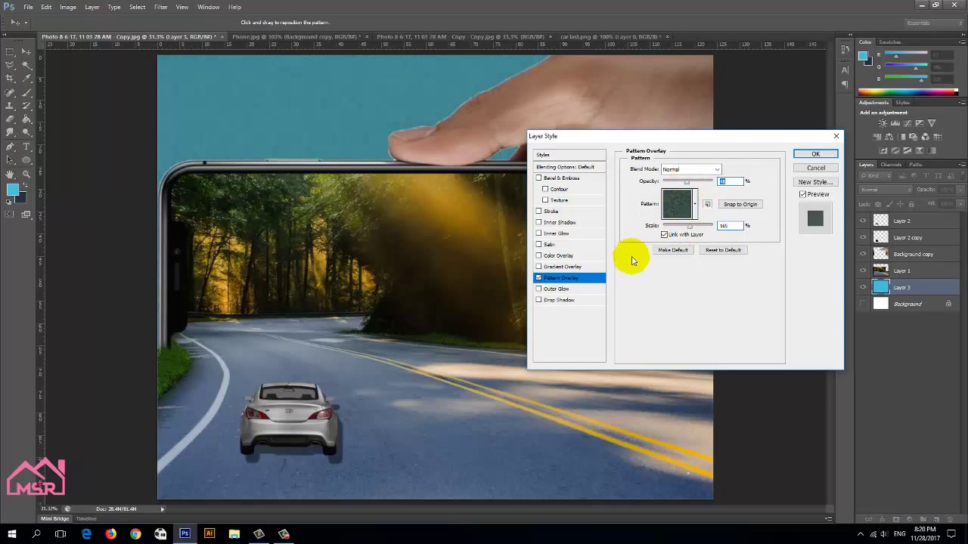
# Step: Add a reversed radial Gradient Overlay at 150% scale with tuned opacity, and confirm the style
pyautogui.click(560, 267)
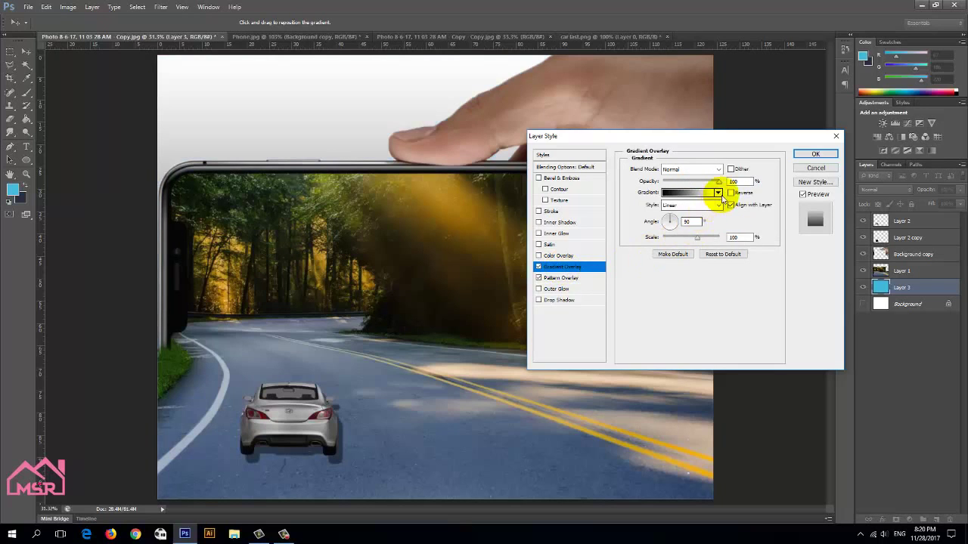
pyautogui.click(719, 204)
pyautogui.click(694, 222)
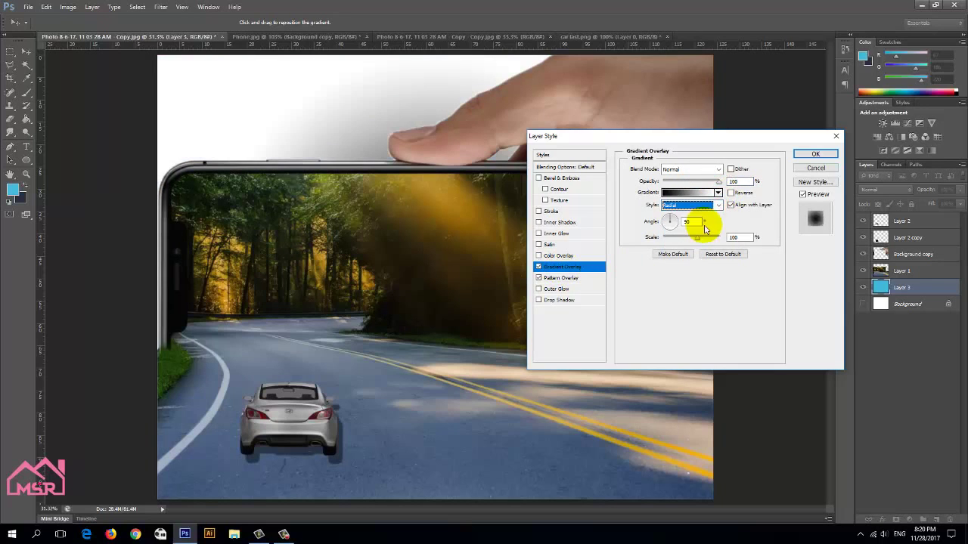
pyautogui.click(734, 194)
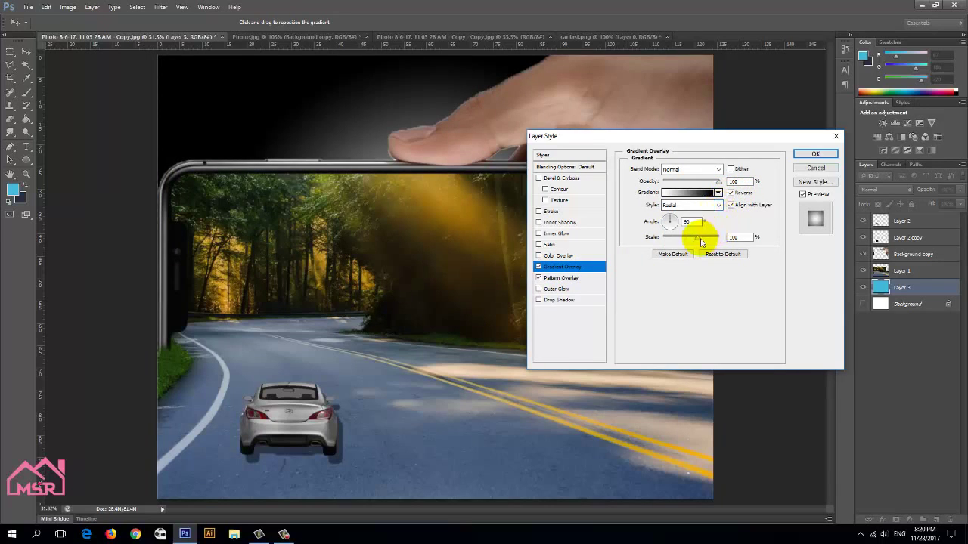
pyautogui.moveTo(697, 237); pyautogui.dragTo(721, 239)
pyautogui.moveTo(718, 182); pyautogui.dragTo(689, 189)
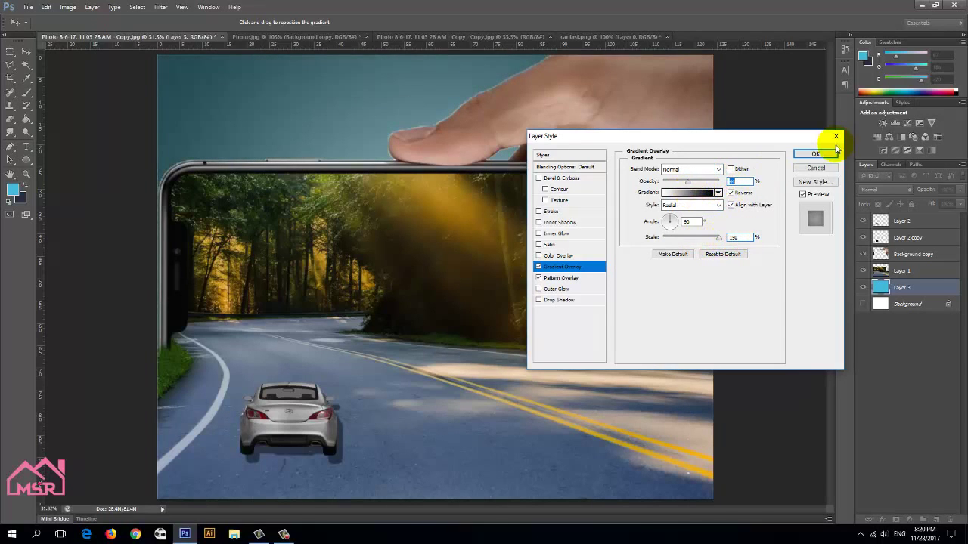
pyautogui.moveTo(687, 186); pyautogui.dragTo(719, 189)
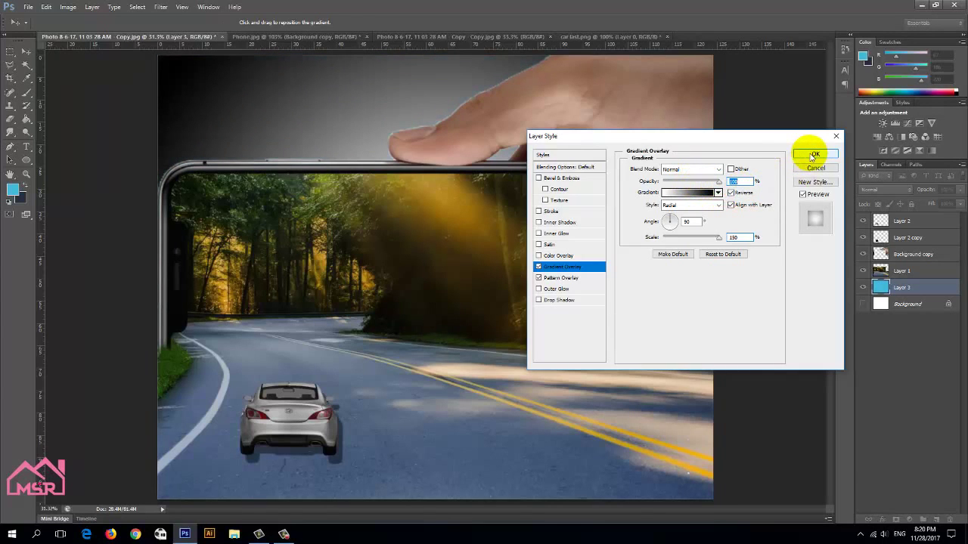
pyautogui.click(718, 169)
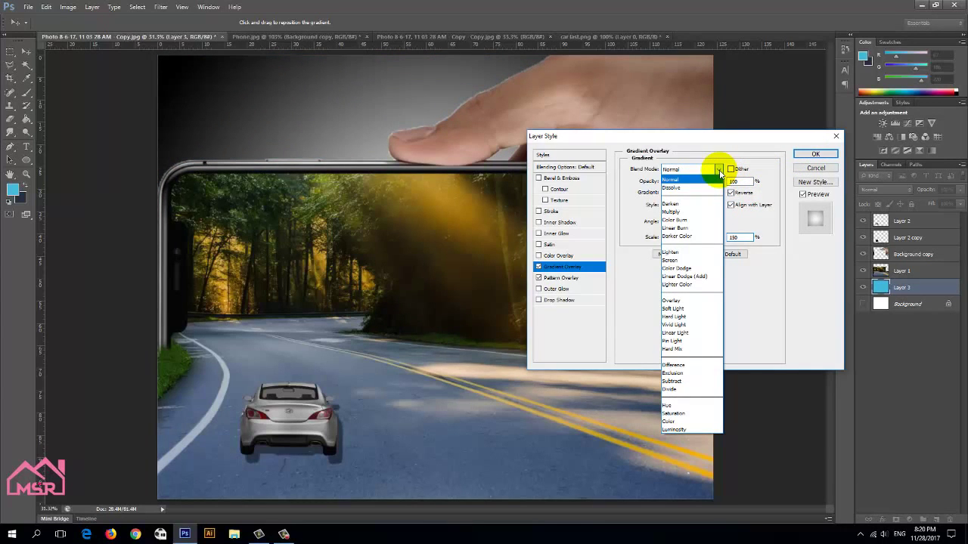
pyautogui.click(784, 282)
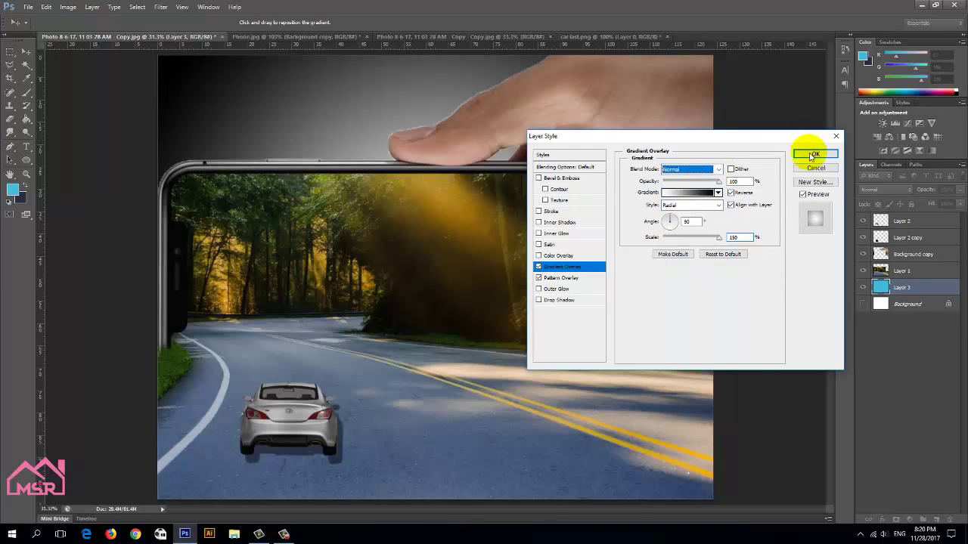
pyautogui.click(815, 153)
# Step: Add a Brightness/Contrast adjustment above Layer 2 that brightens and boosts contrast
pyautogui.click(909, 222)
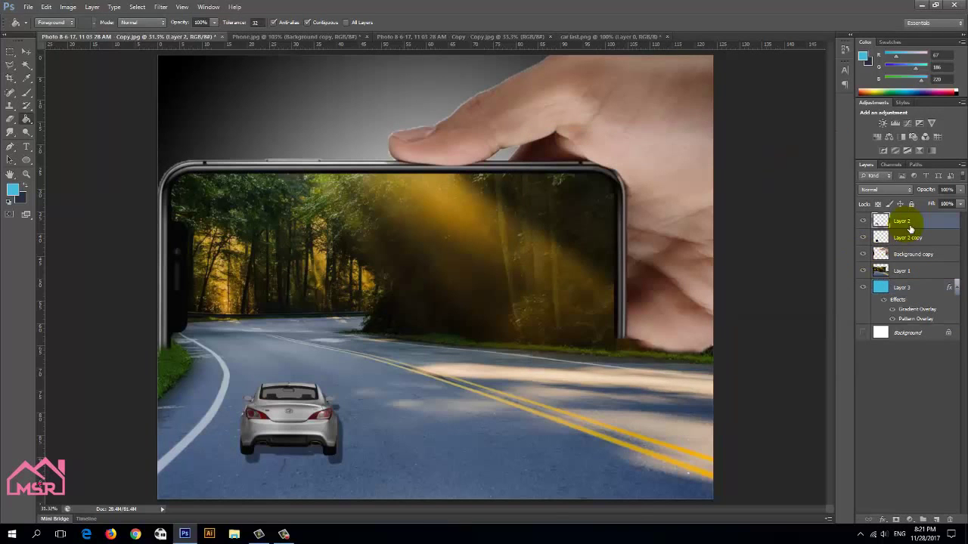
pyautogui.click(909, 521)
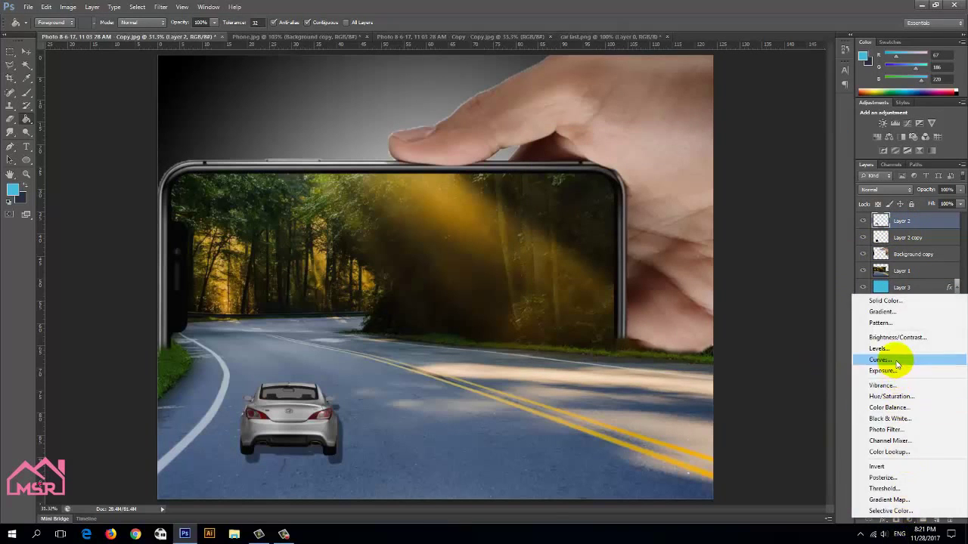
pyautogui.click(870, 337)
pyautogui.moveTo(742, 133)
pyautogui.mouseDown()
pyautogui.moveTo(766, 137)
pyautogui.moveTo(765, 161)
pyautogui.moveTo(727, 168)
pyautogui.mouseUp()
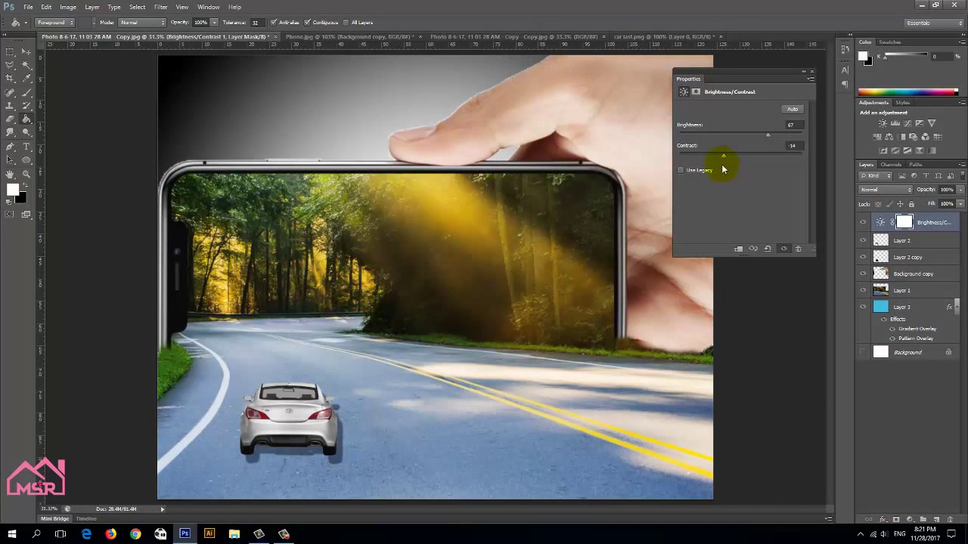
# Step: Add a Warming Photo Filter adjustment with reduced density
pyautogui.click(910, 520)
pyautogui.click(893, 432)
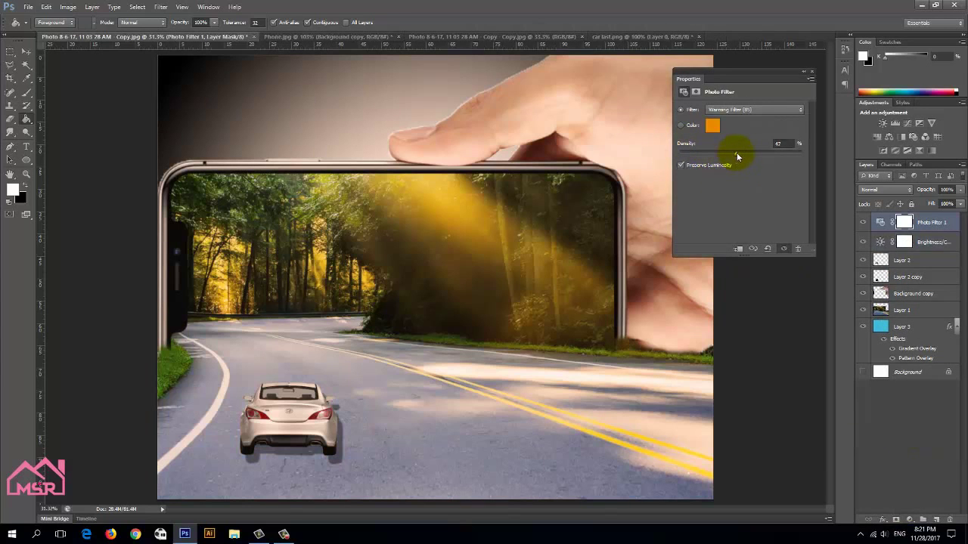
pyautogui.moveTo(740, 157); pyautogui.dragTo(722, 158)
# Step: Add a Color Balance adjustment shifting the midtones slightly toward red
pyautogui.click(910, 520)
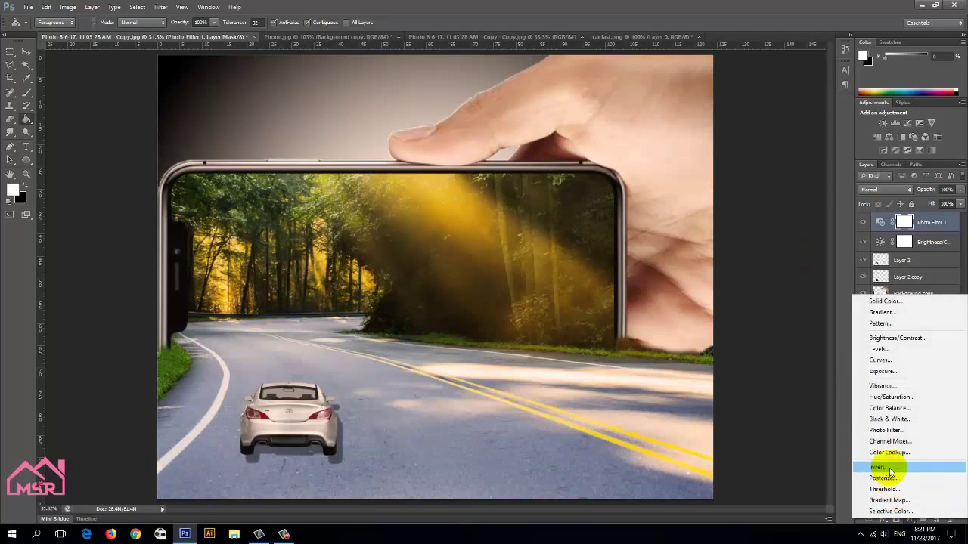
pyautogui.click(895, 405)
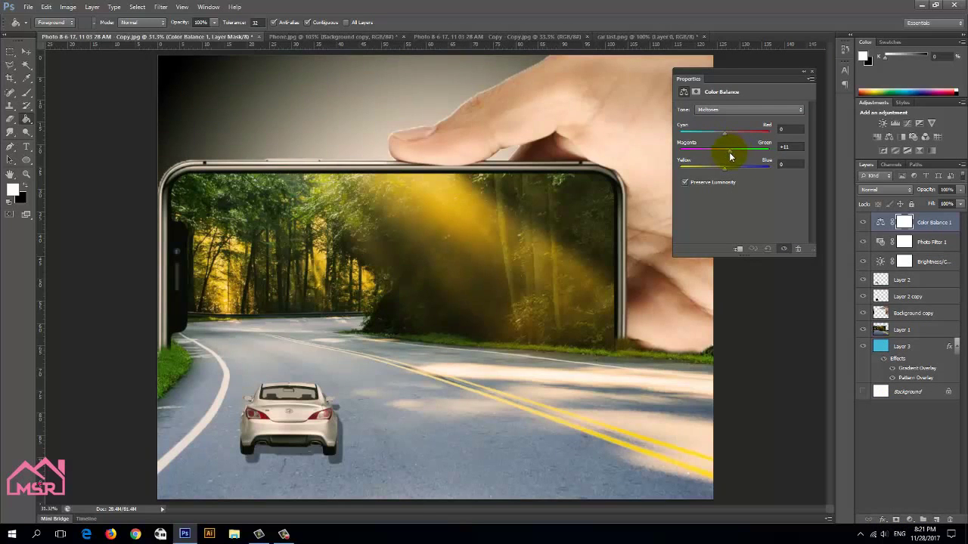
pyautogui.moveTo(729, 133); pyautogui.dragTo(732, 133)
pyautogui.click(806, 74)
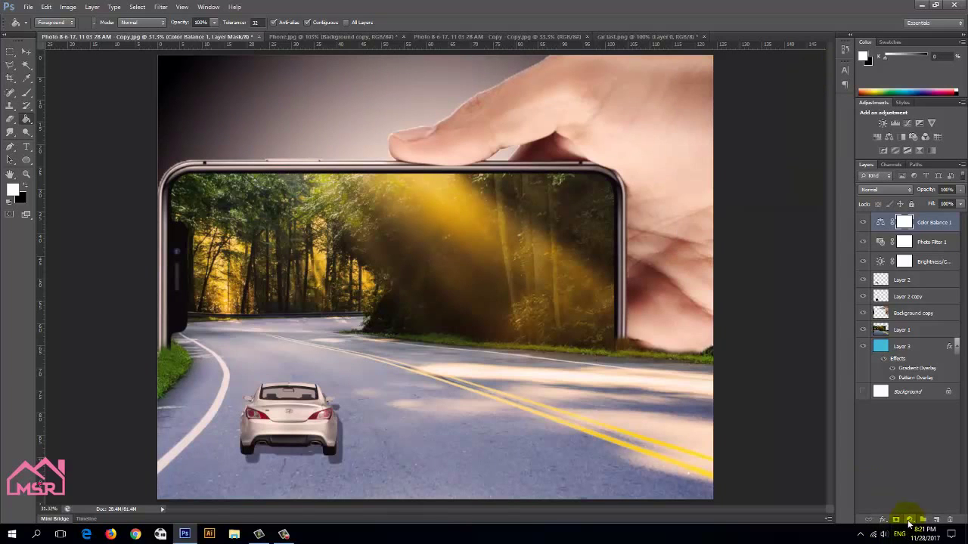
# Step: Add a Levels adjustment that brightens the Green channel midtones
pyautogui.click(909, 521)
pyautogui.click(888, 356)
pyautogui.click(732, 129)
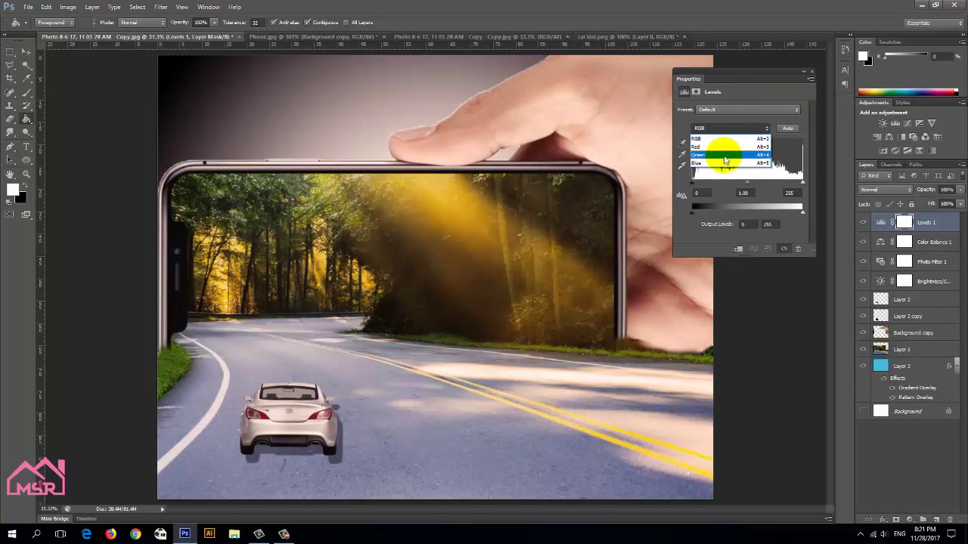
pyautogui.click(719, 151)
pyautogui.moveTo(750, 184); pyautogui.dragTo(742, 184)
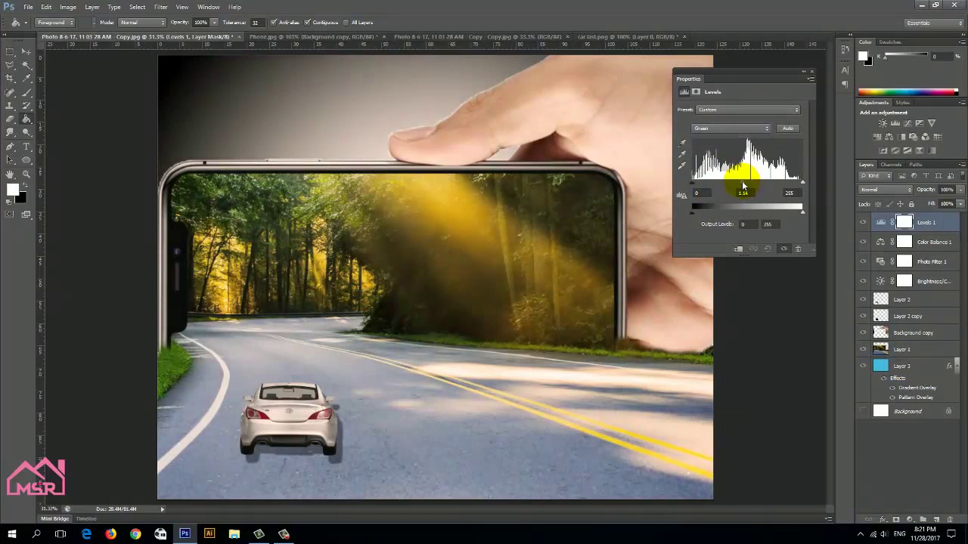
pyautogui.click(730, 129)
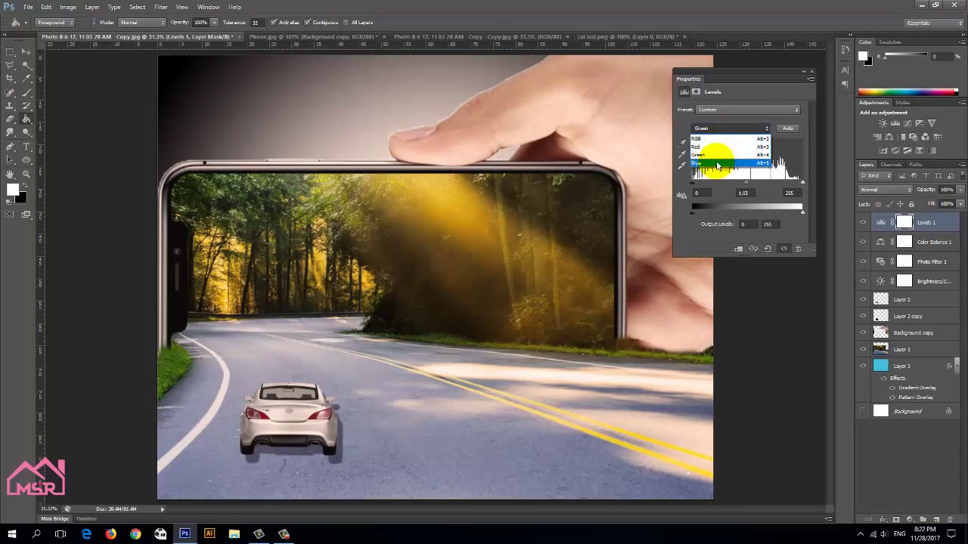
pyautogui.click(715, 157)
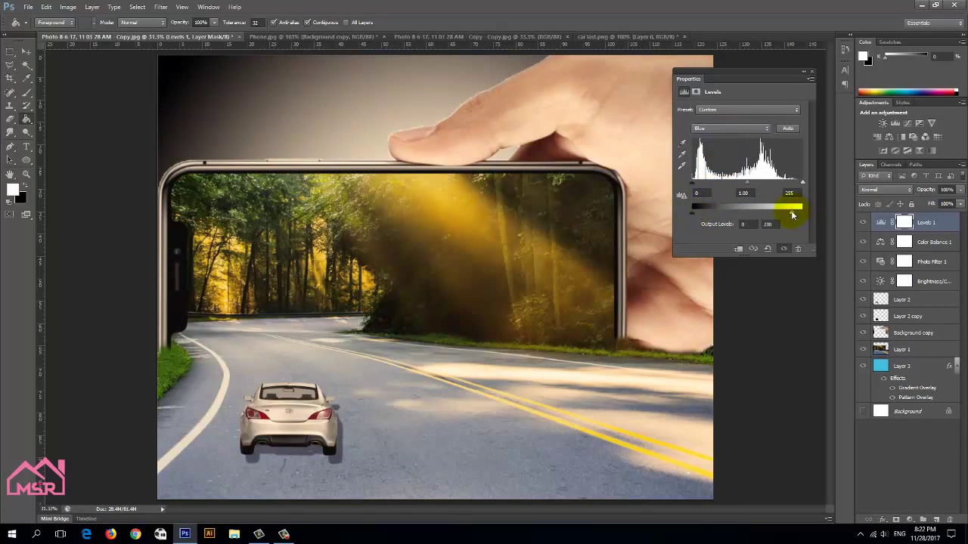
pyautogui.click(804, 72)
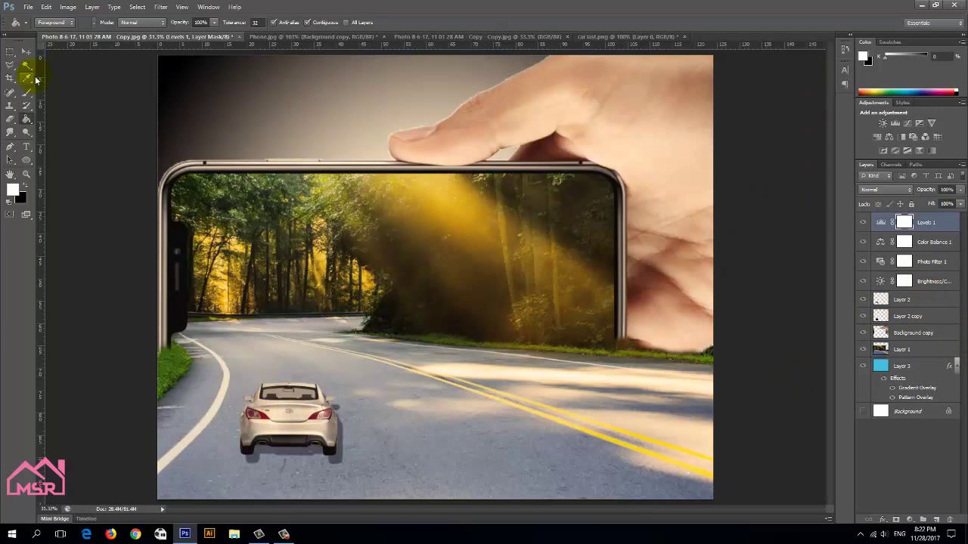
pyautogui.click(26, 52)
# Step: Apply a 0.6 px Gaussian Blur to the car's Layer 2
pyautogui.click(901, 300)
pyautogui.click(161, 7)
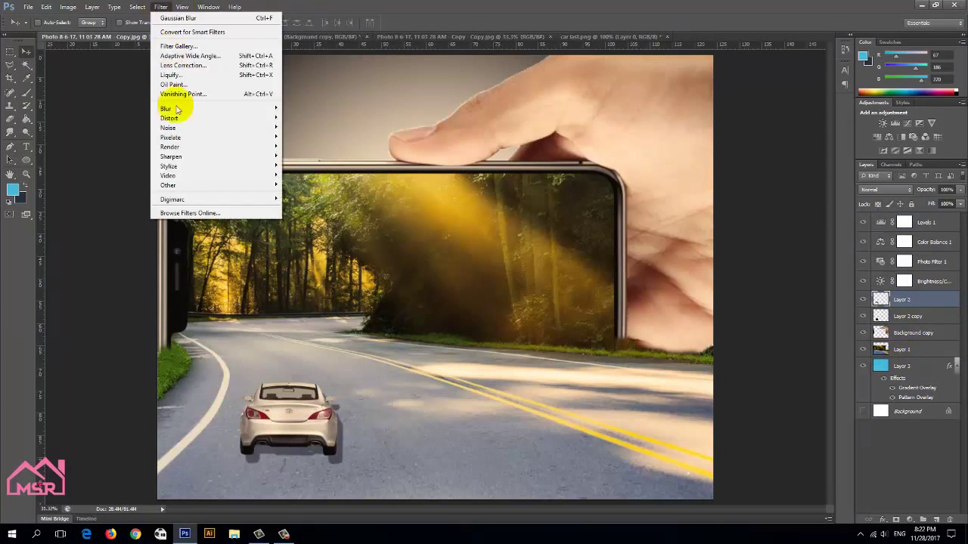
pyautogui.click(301, 180)
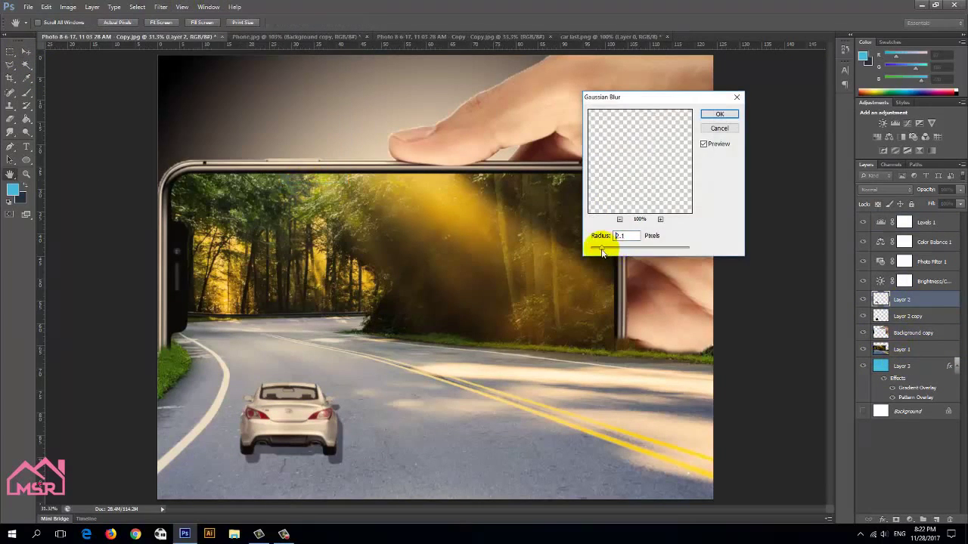
pyautogui.click(595, 250)
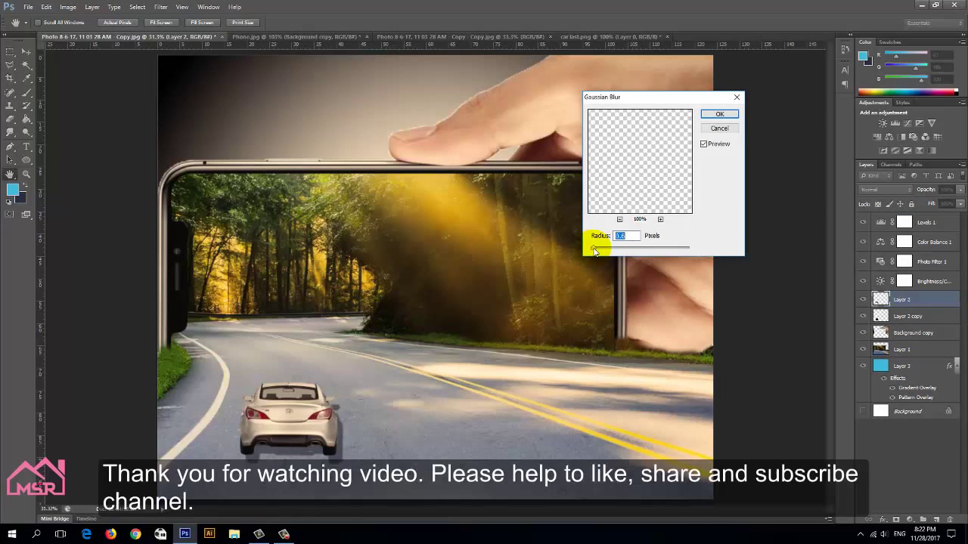
pyautogui.click(719, 115)
# Step: Apply the same slight Gaussian Blur to the Background copy layer
pyautogui.click(919, 333)
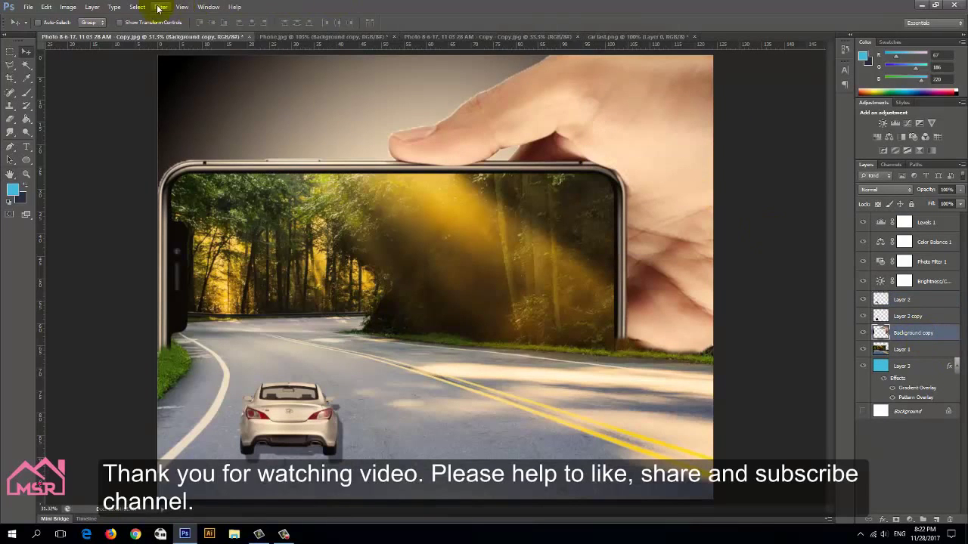
pyautogui.click(160, 7)
pyautogui.click(302, 157)
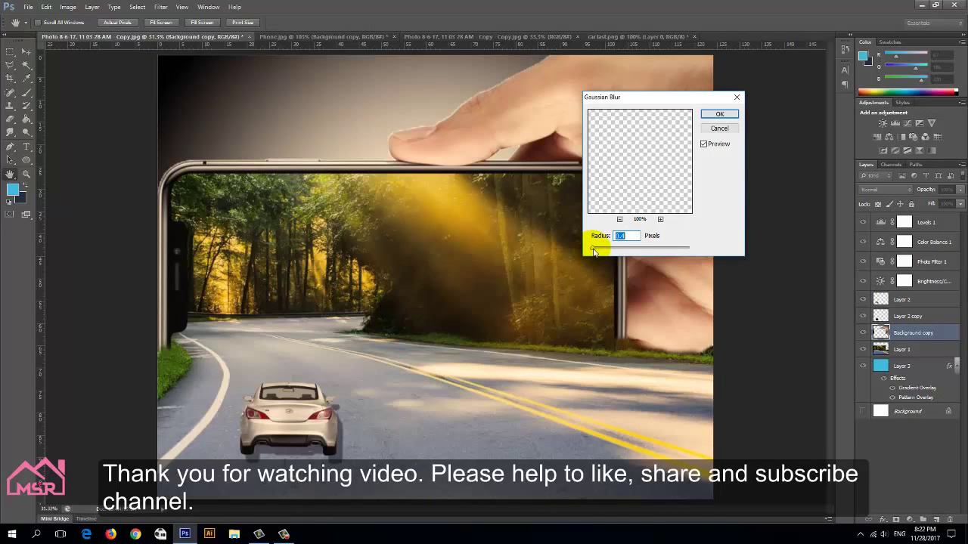
pyautogui.click(718, 128)
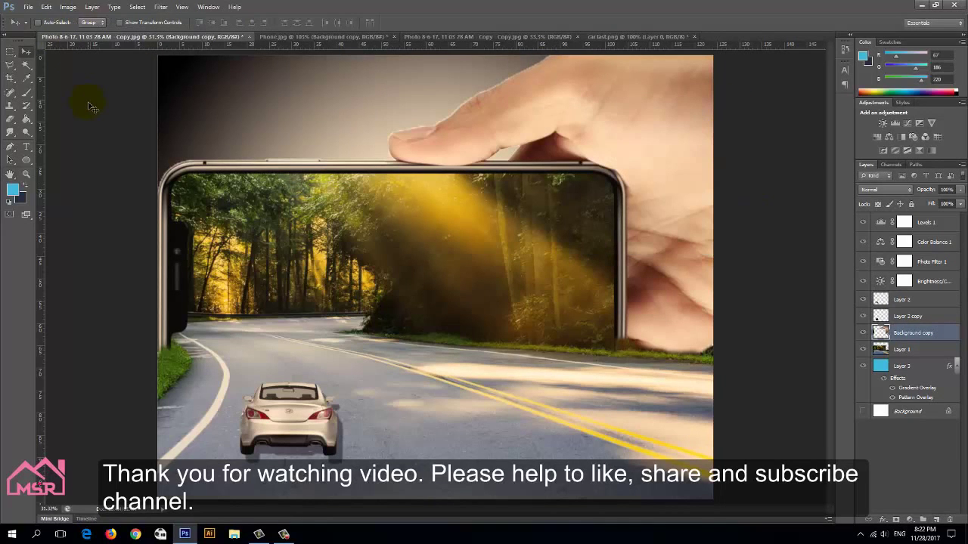